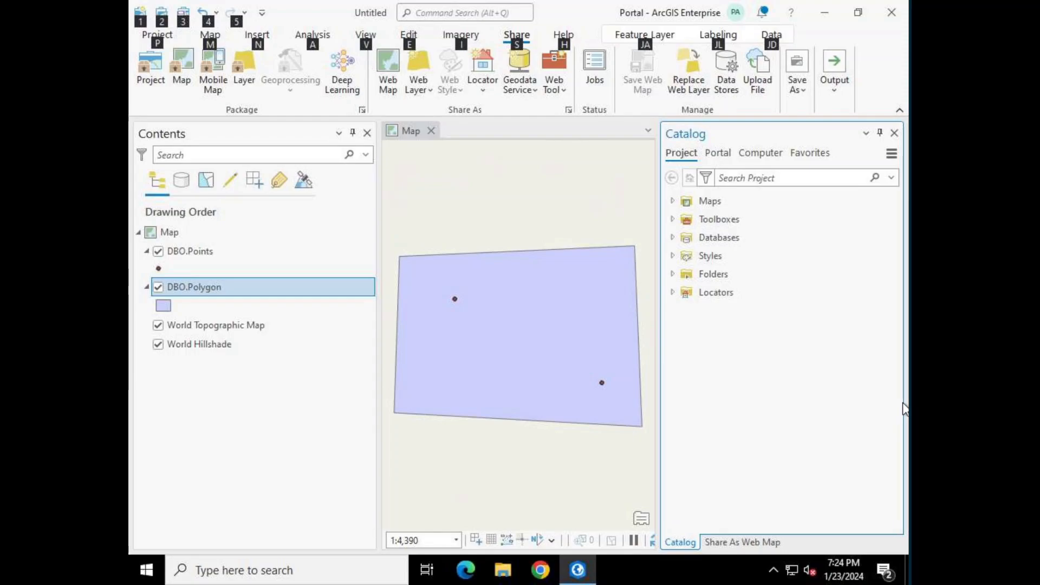
Step: Start sharing the map as a web map with the name Test, summary test and tag test
click(523, 36)
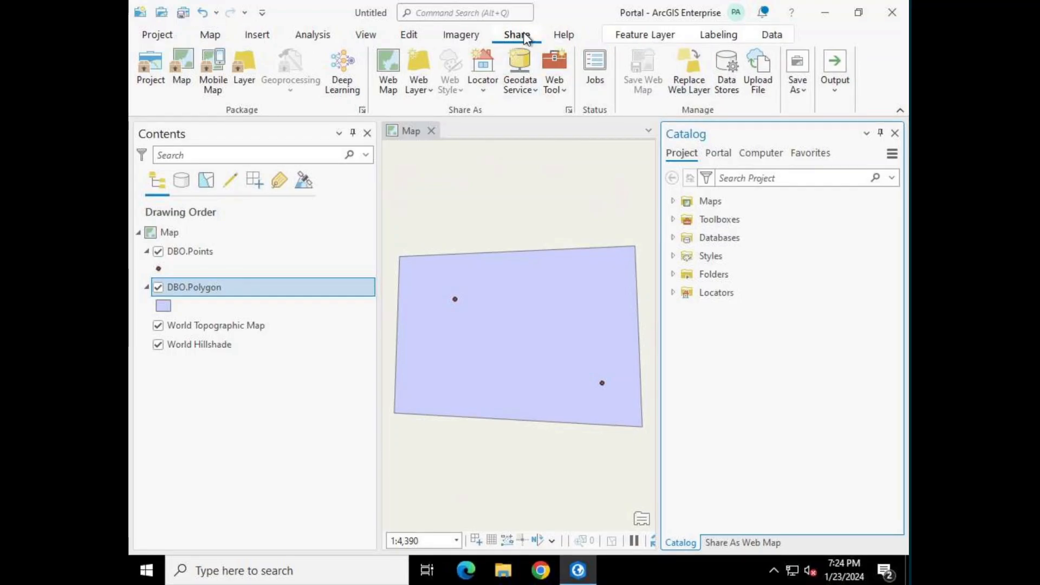
click(386, 83)
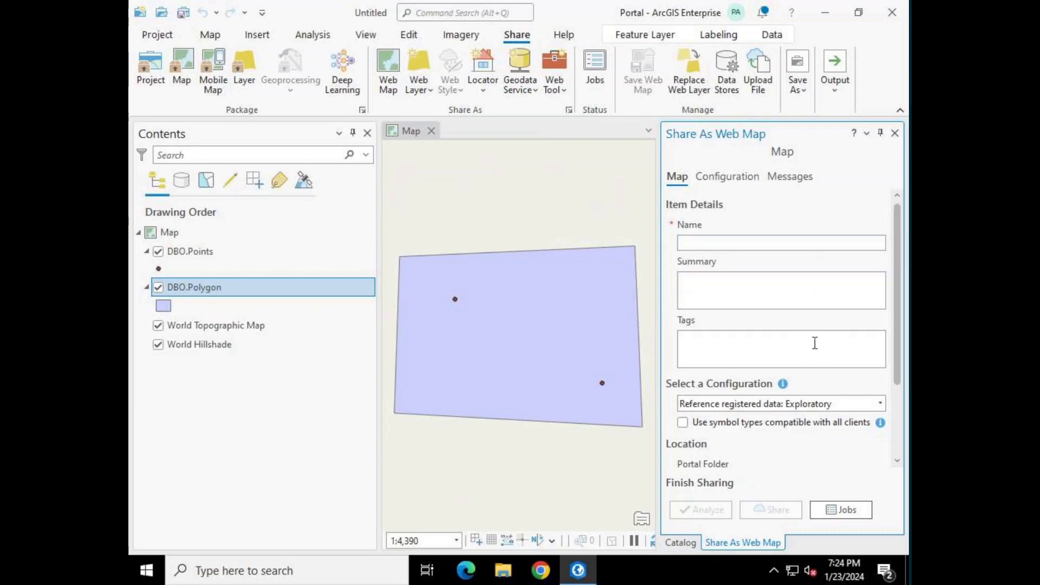
click(791, 243)
text(Test)
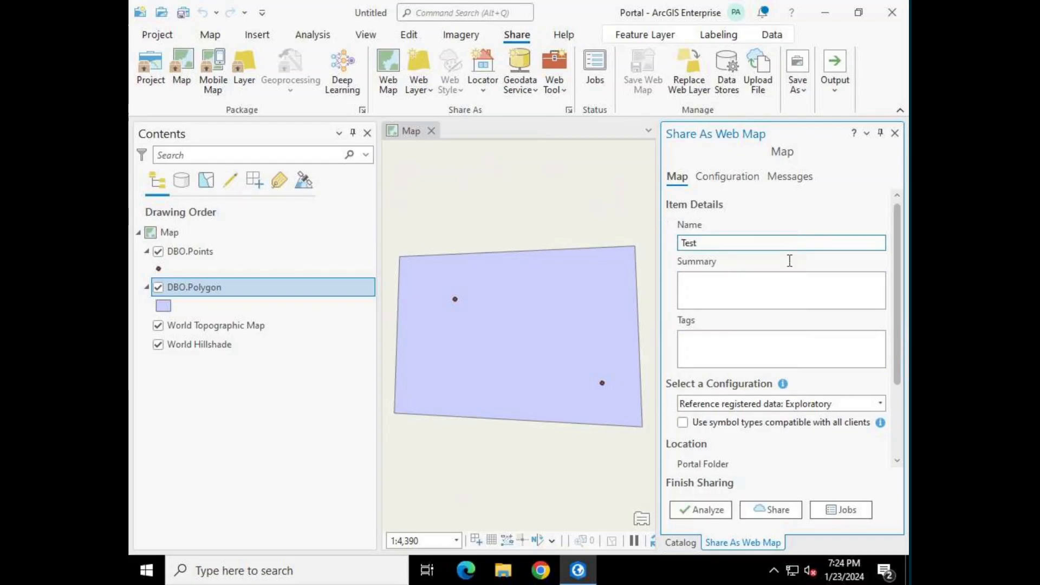
click(791, 282)
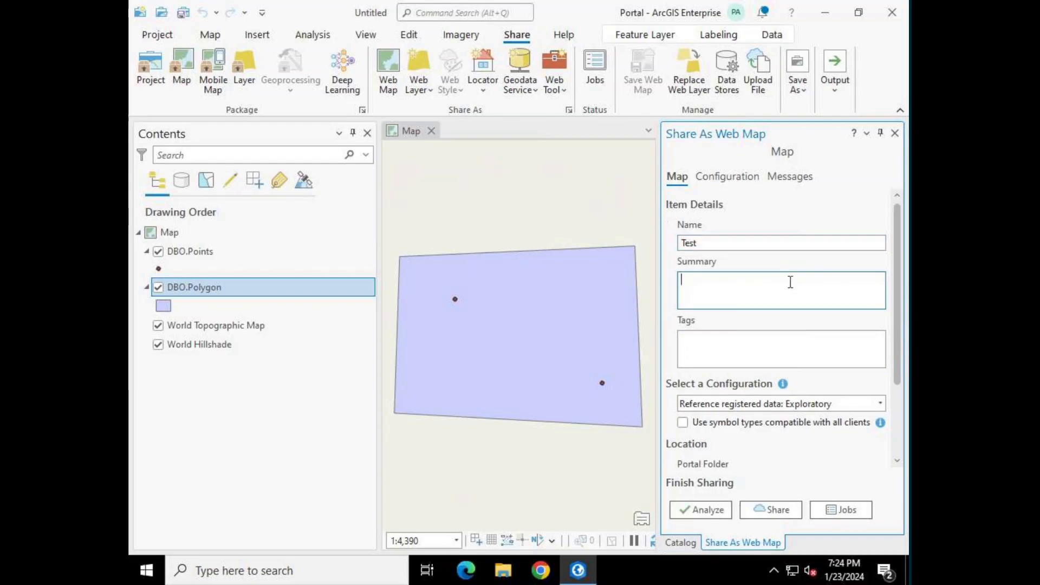
text(test)
click(778, 345)
text(test)
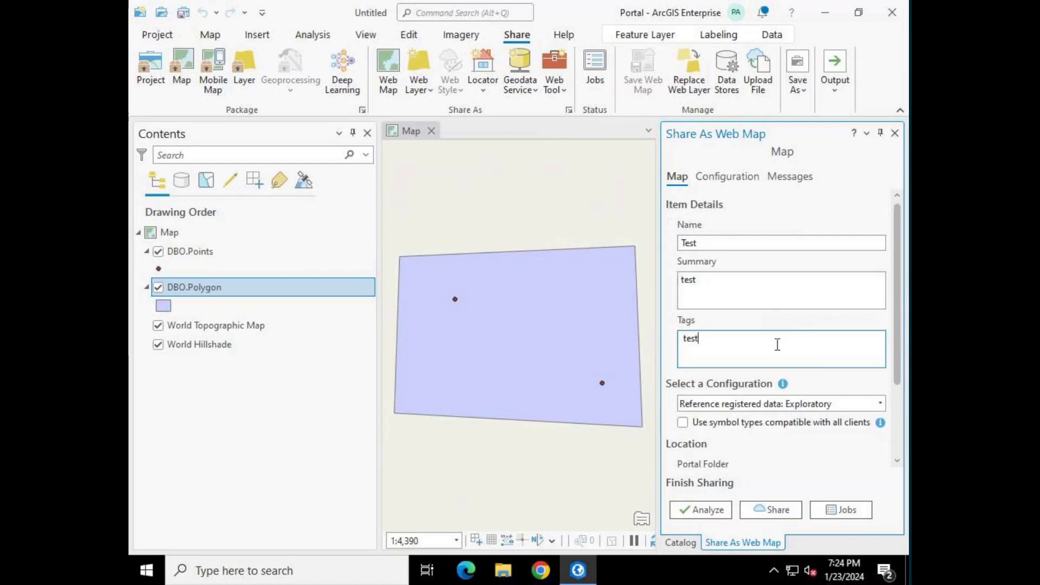
Step: Set the web map's configuration to Reference registered data: Editable and its portal folder to portaladmin (root)
click(881, 404)
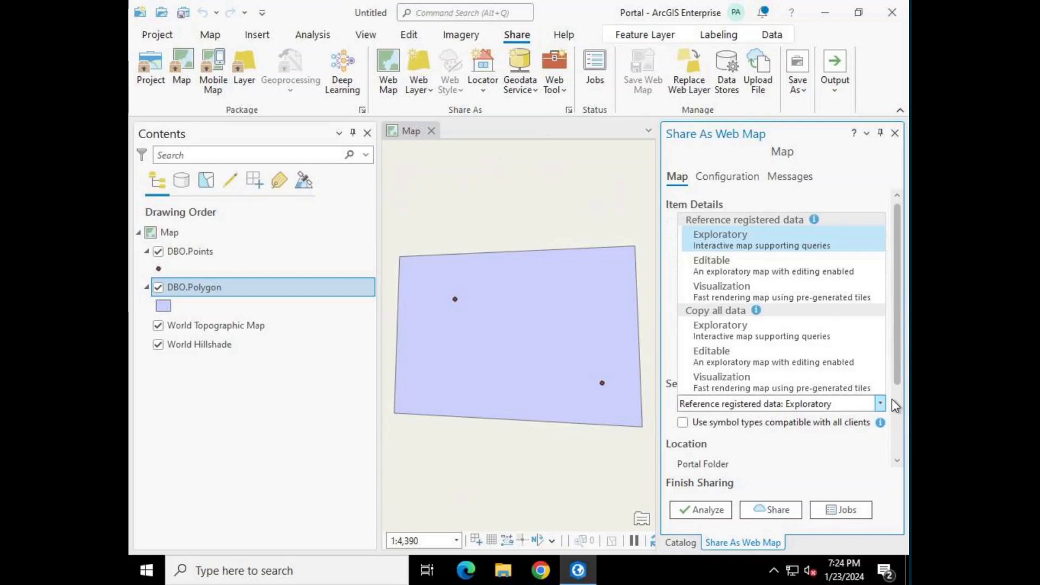
click(821, 264)
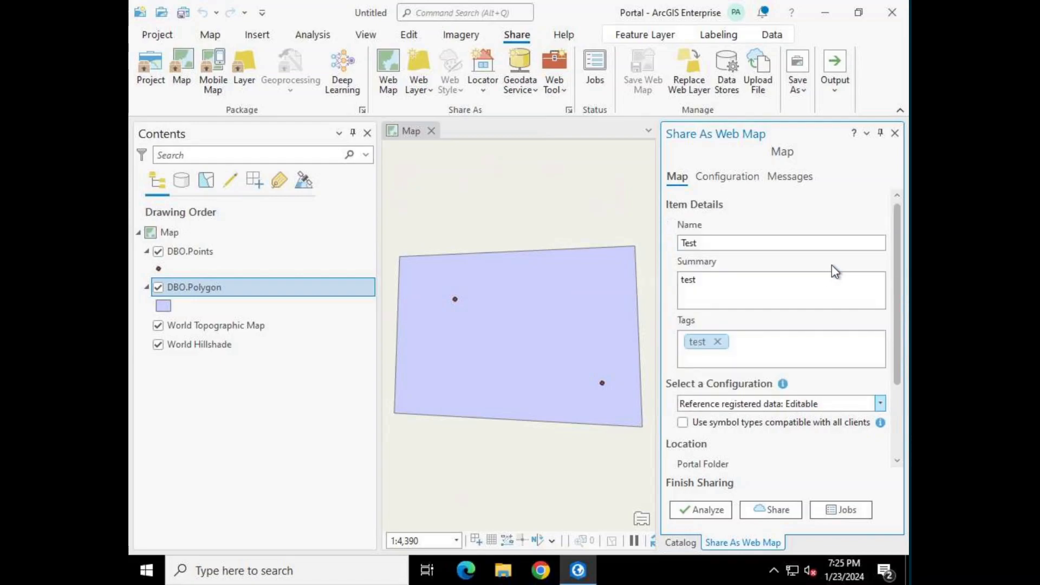
drag(899, 288, 893, 367)
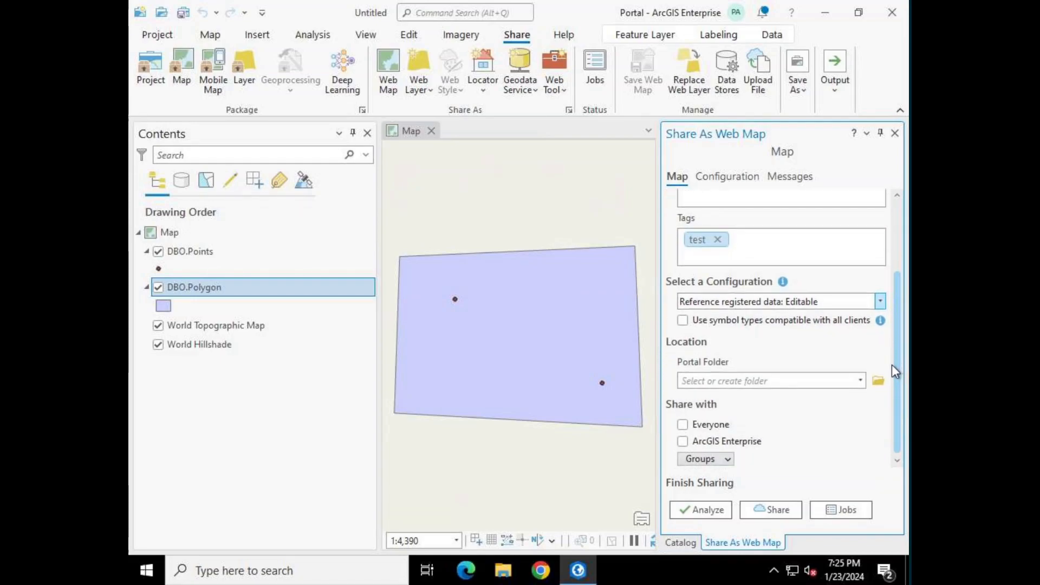
click(861, 382)
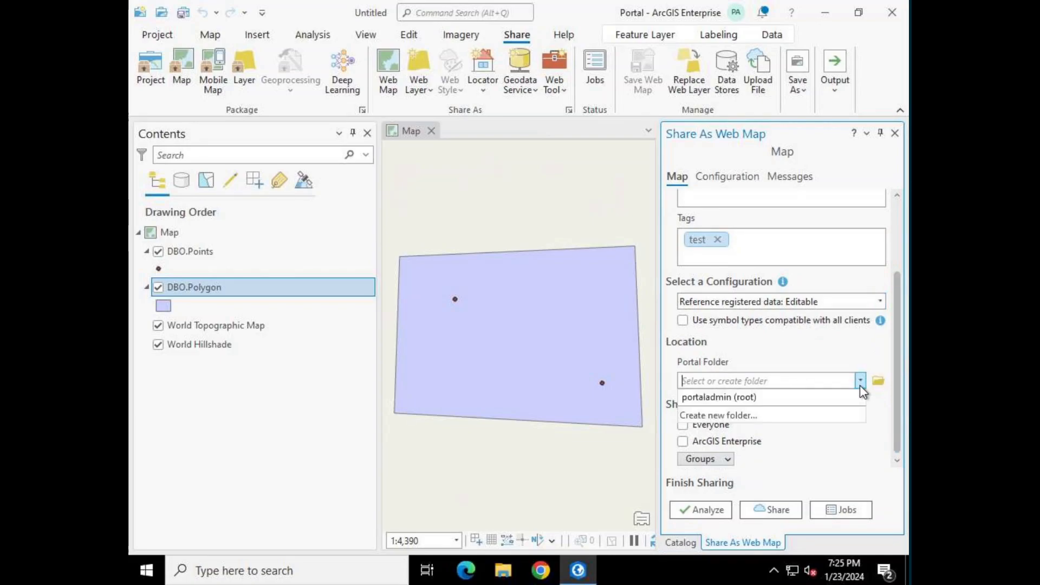
click(774, 399)
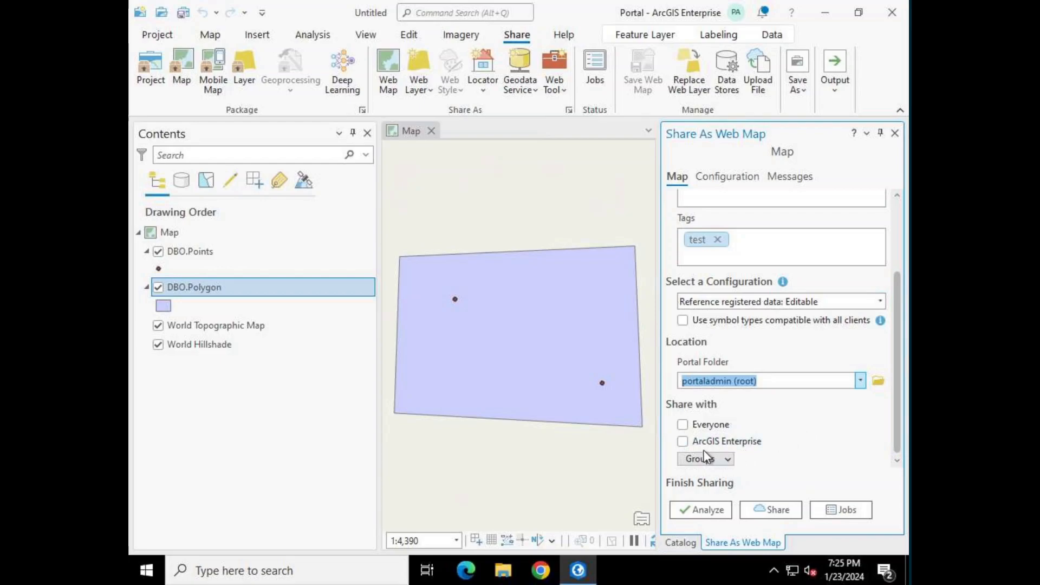
Step: Share the web map with ArcGIS Enterprise and the Featured Maps and Apps group
click(684, 442)
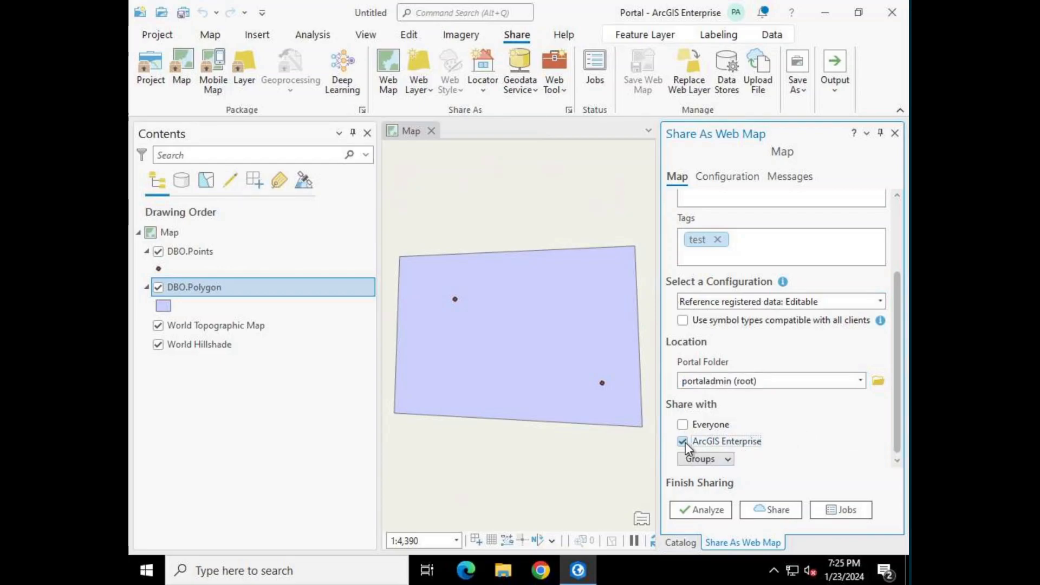
click(727, 458)
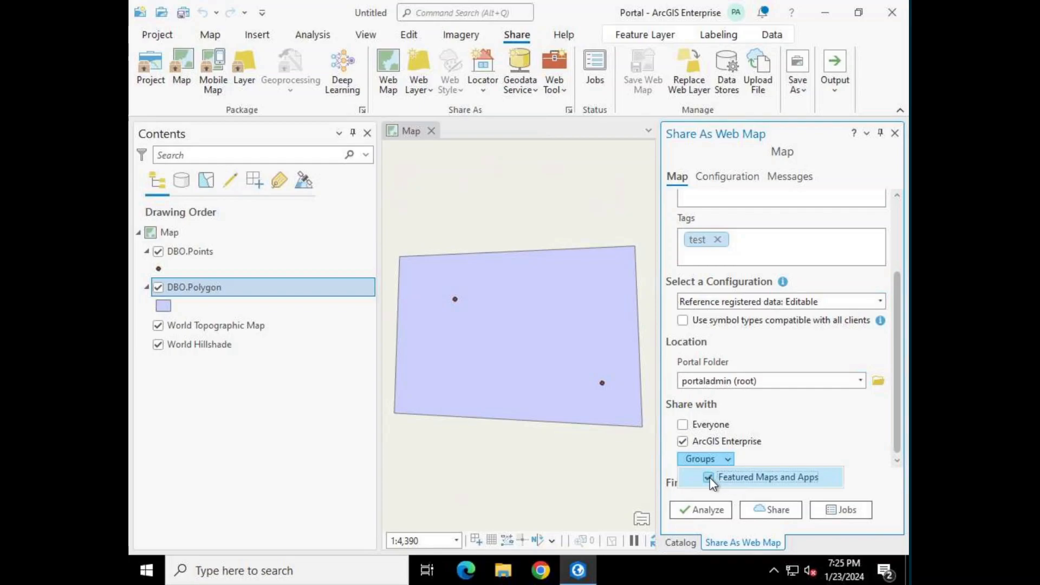
click(709, 477)
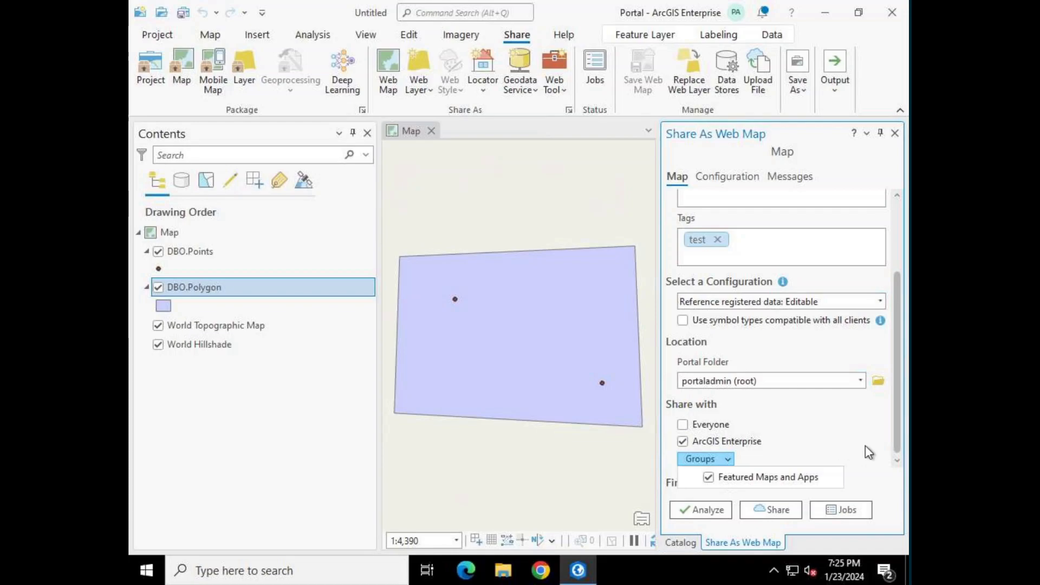
click(838, 441)
scroll(839, 438, up, 1)
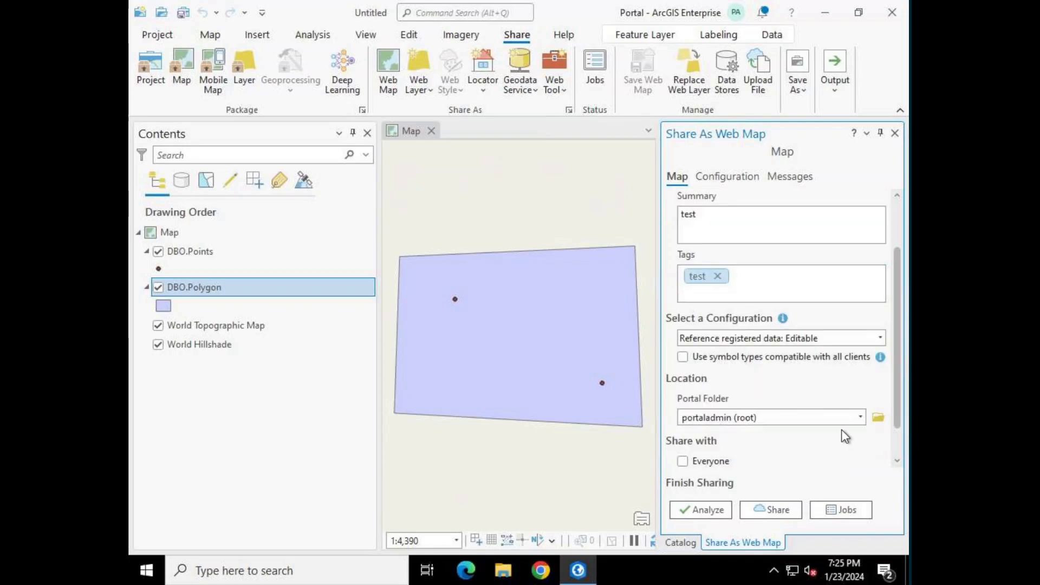
Step: Review the web map's layer configuration, and analyze and share the map to the portal
click(727, 179)
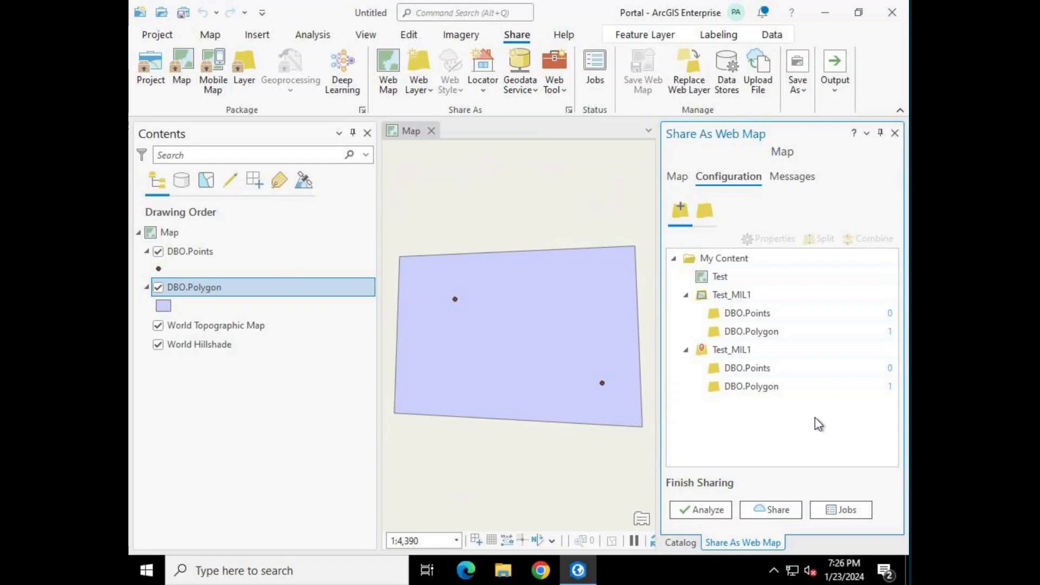
click(780, 349)
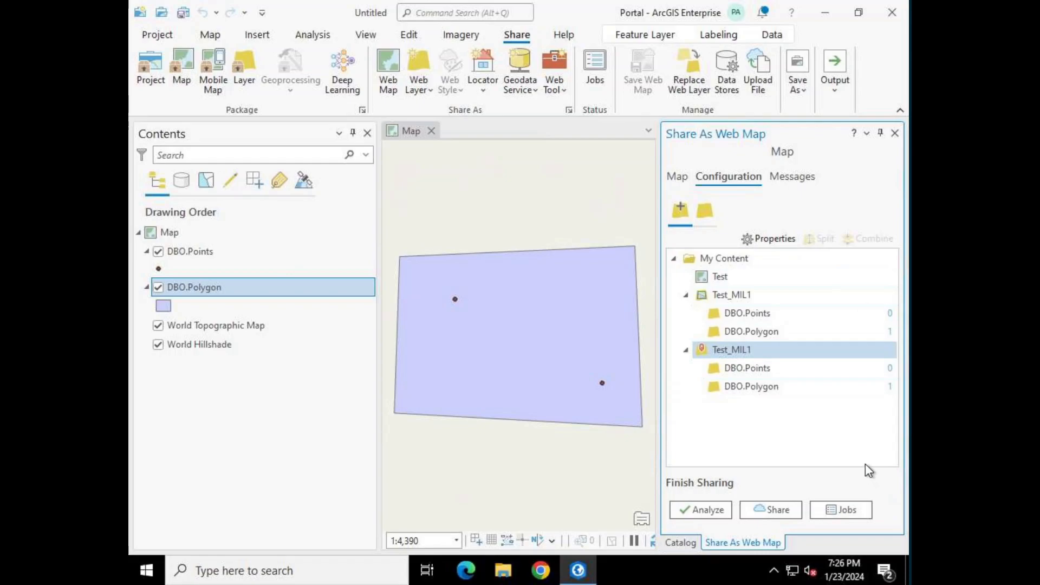
click(676, 176)
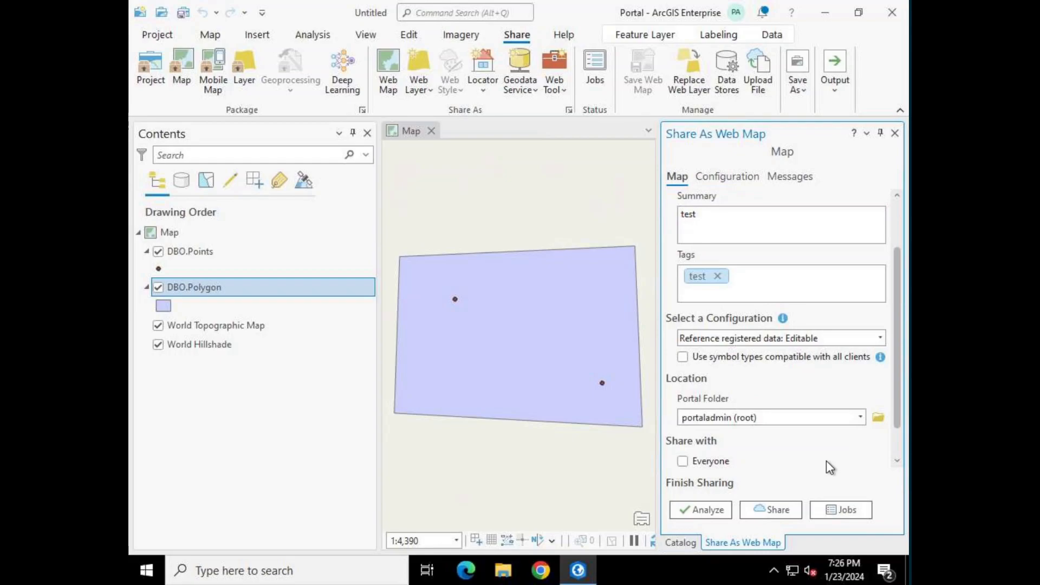
click(702, 510)
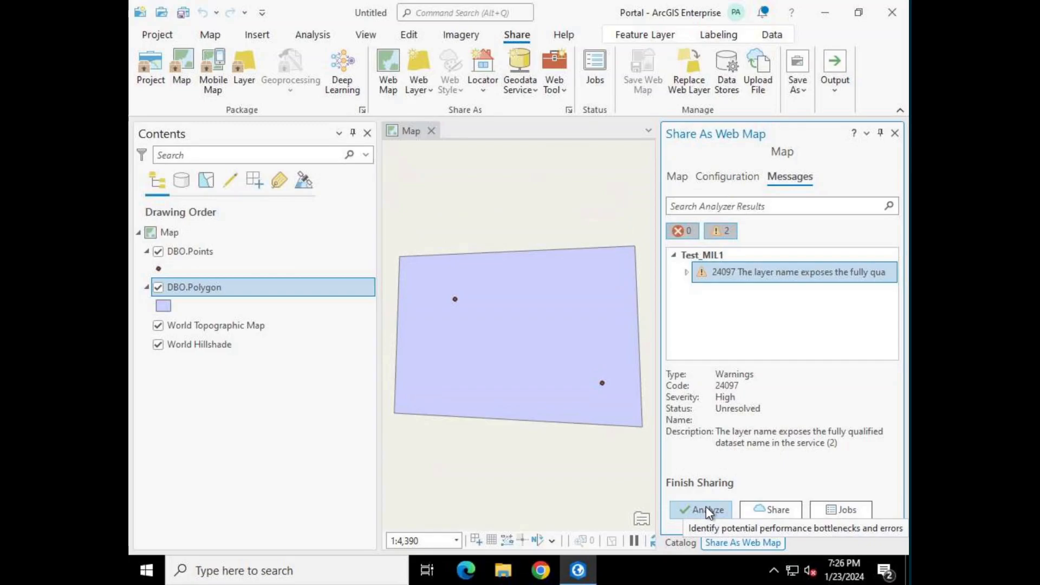
click(783, 516)
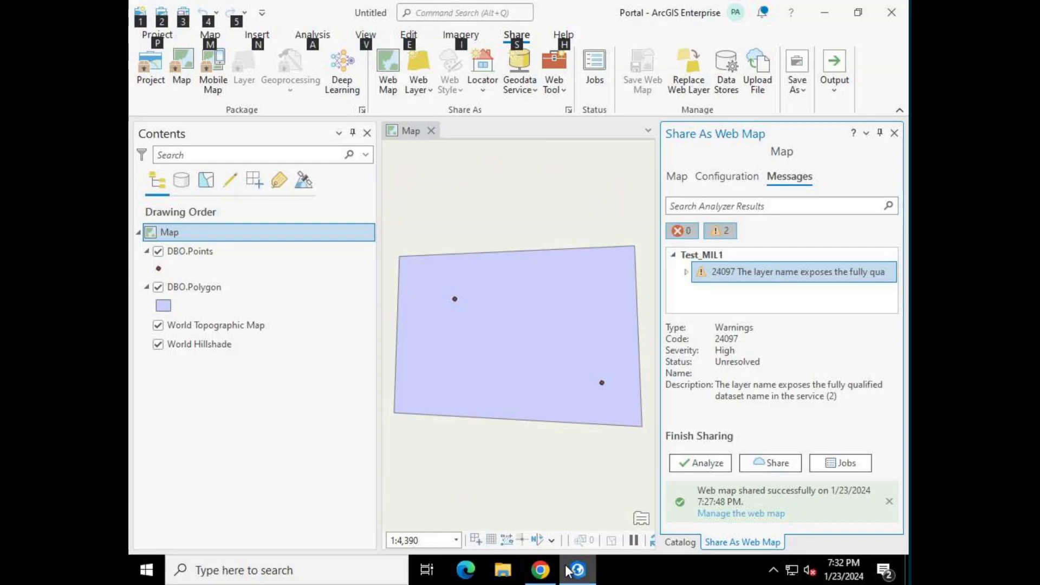
Step: Switch to Chrome to view the overview page of the shared Test item
mouse_move(571, 571)
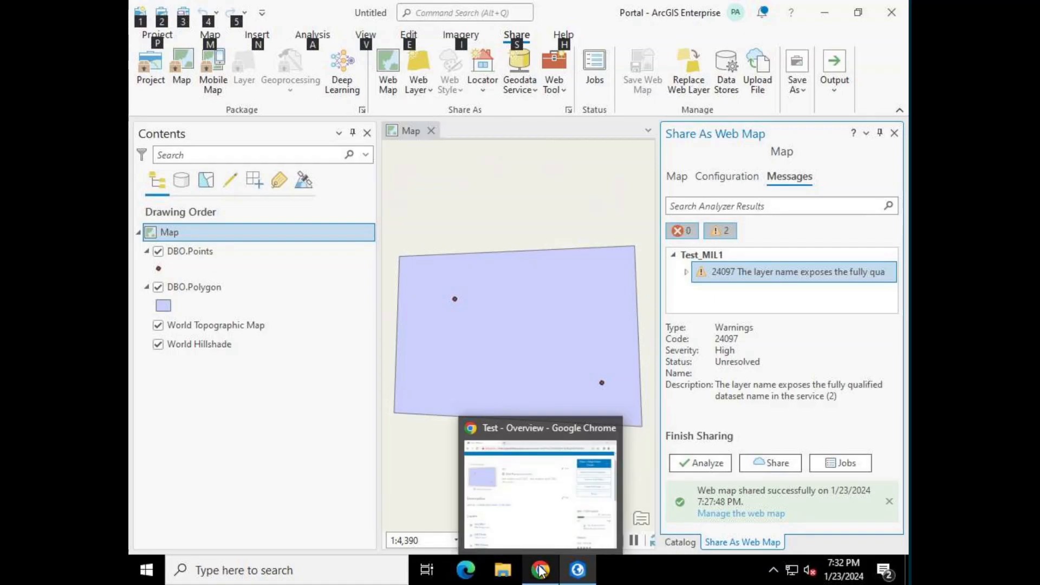
click(547, 499)
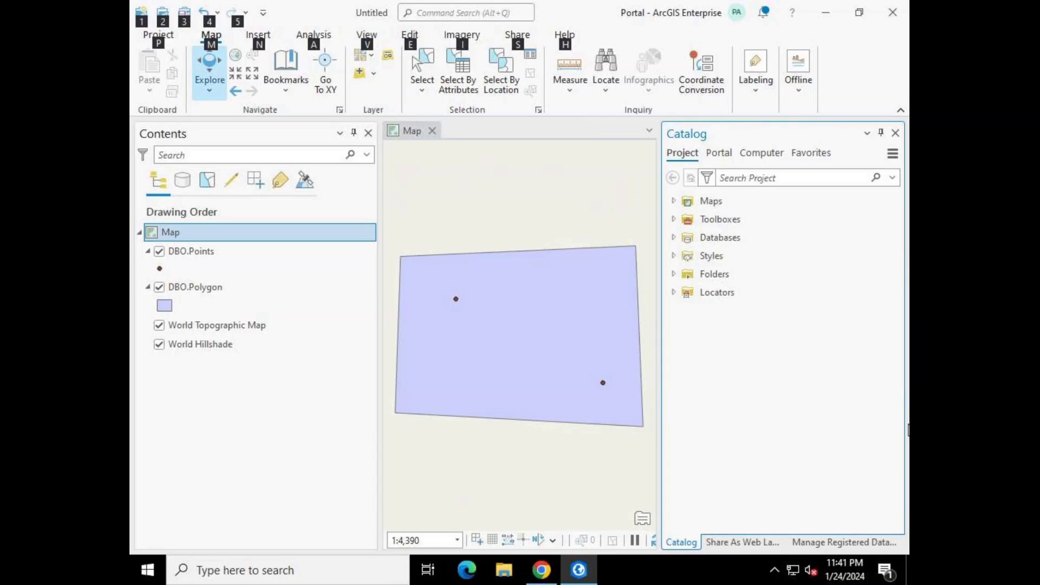
Step: Start publishing the map as a web layer with the name, summary and tag all set to test
key(s)
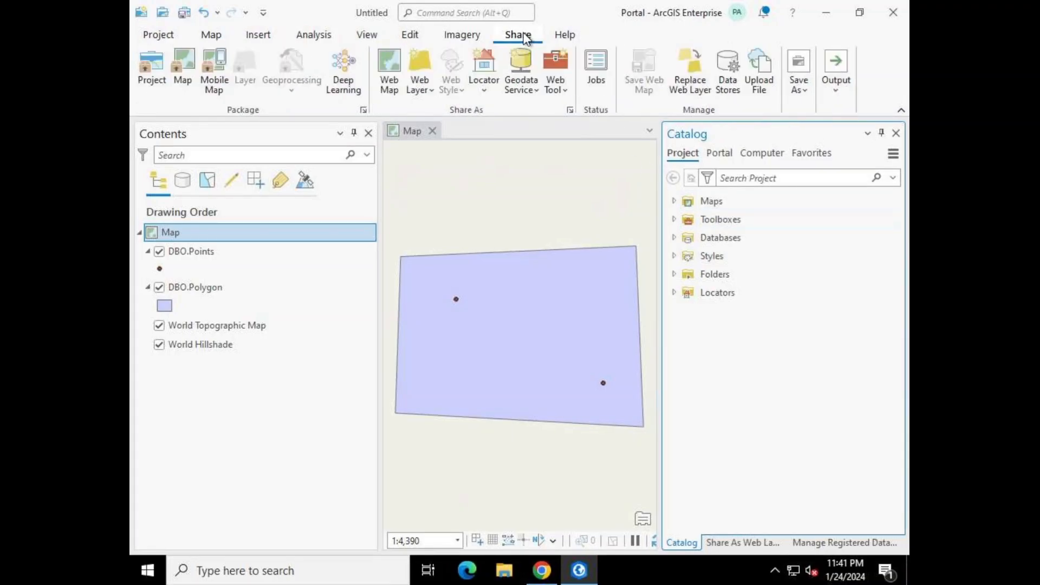
click(431, 91)
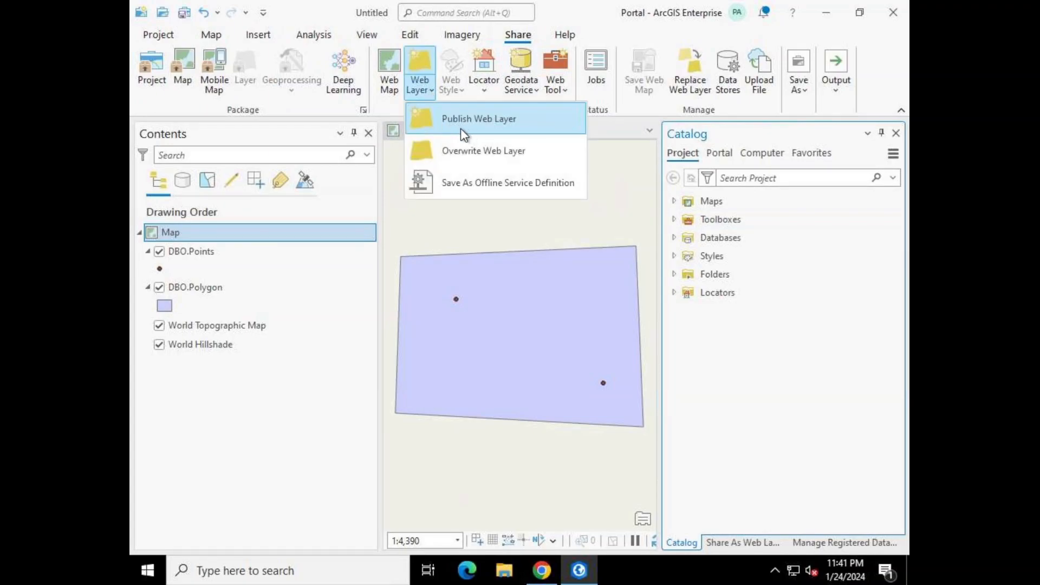
click(494, 128)
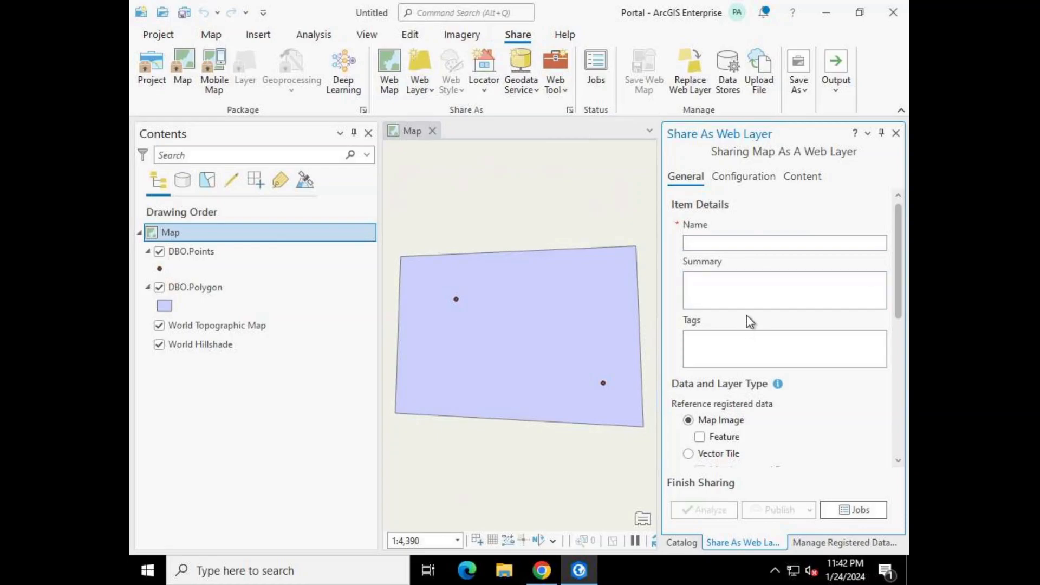
click(768, 245)
text(test)
click(795, 285)
text(test)
click(779, 350)
text(test)
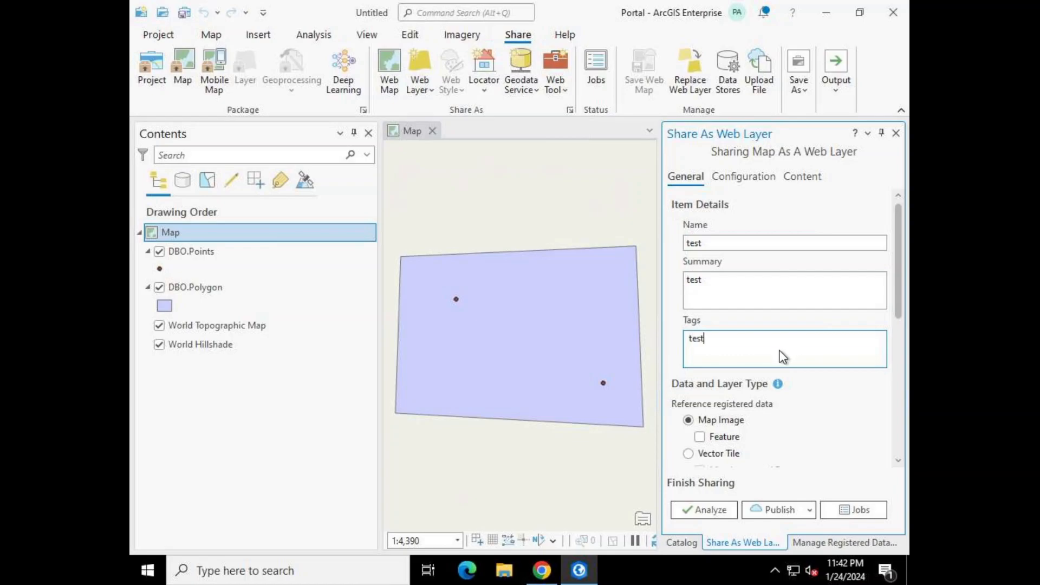
Step: Include a Feature layer with the registered-data Map Image layer and choose Test ROK as the portal folder
click(888, 411)
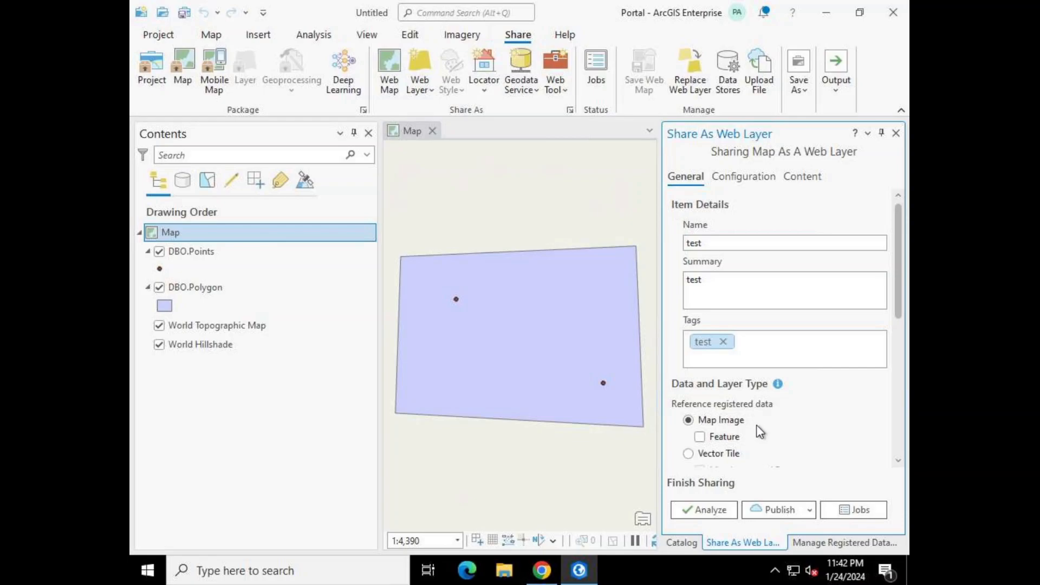
click(700, 438)
drag(899, 310, 894, 414)
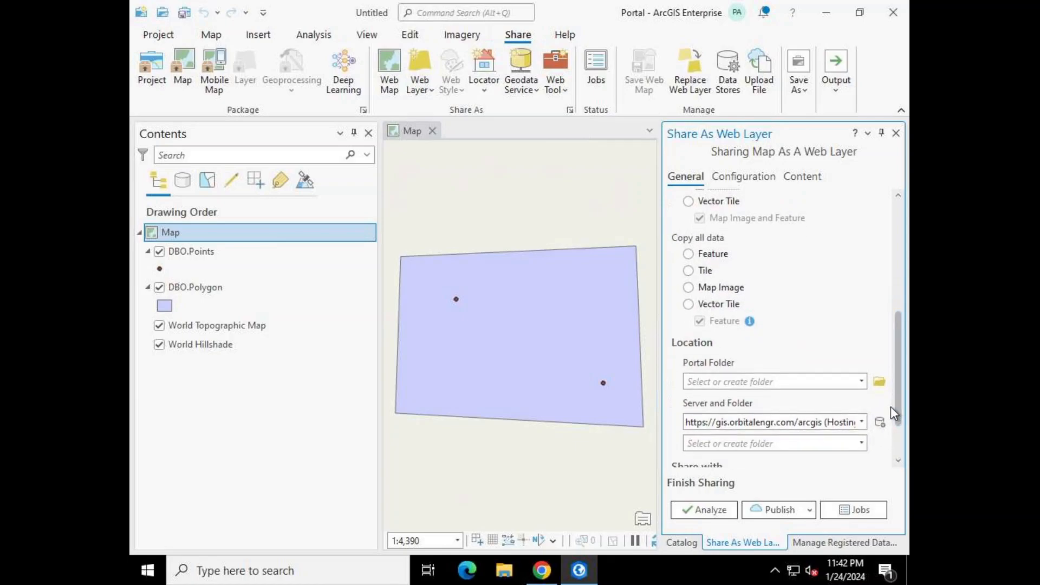
click(861, 382)
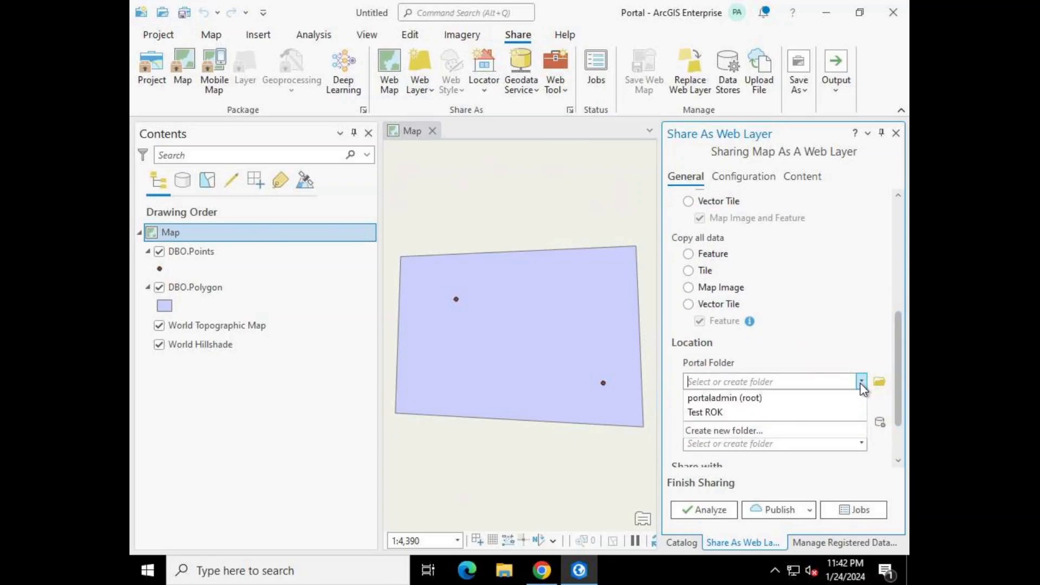
click(839, 414)
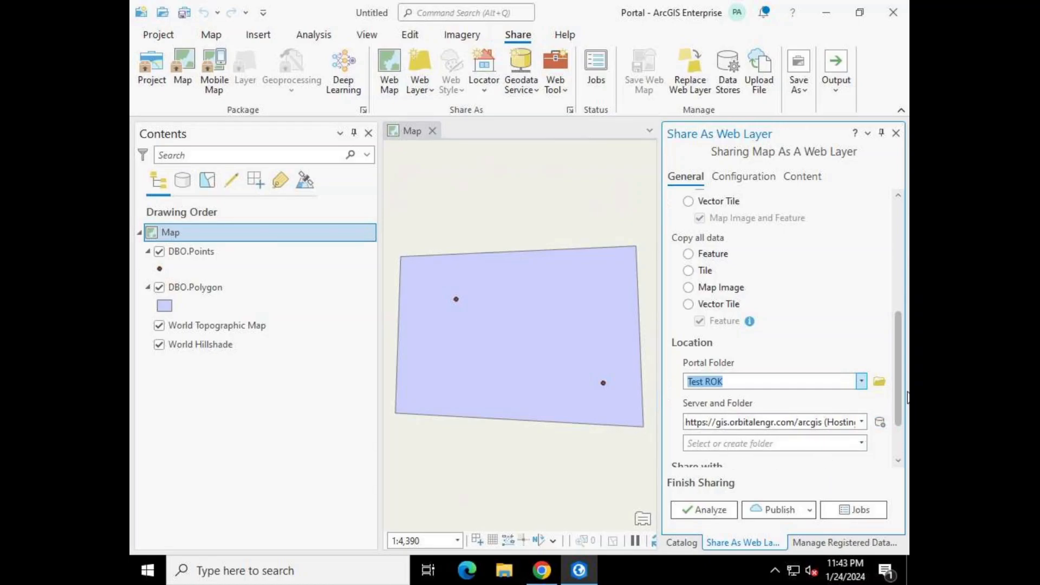
Step: Share the web layer with ArcGIS Enterprise and the Featured Maps and Apps group
scroll(898, 397, down, 2)
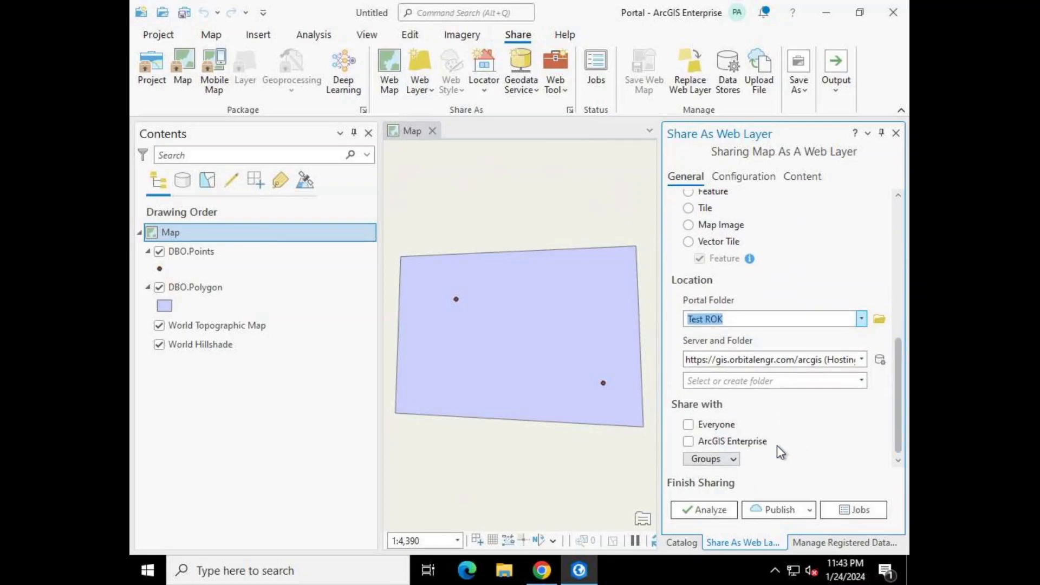
click(702, 442)
click(735, 461)
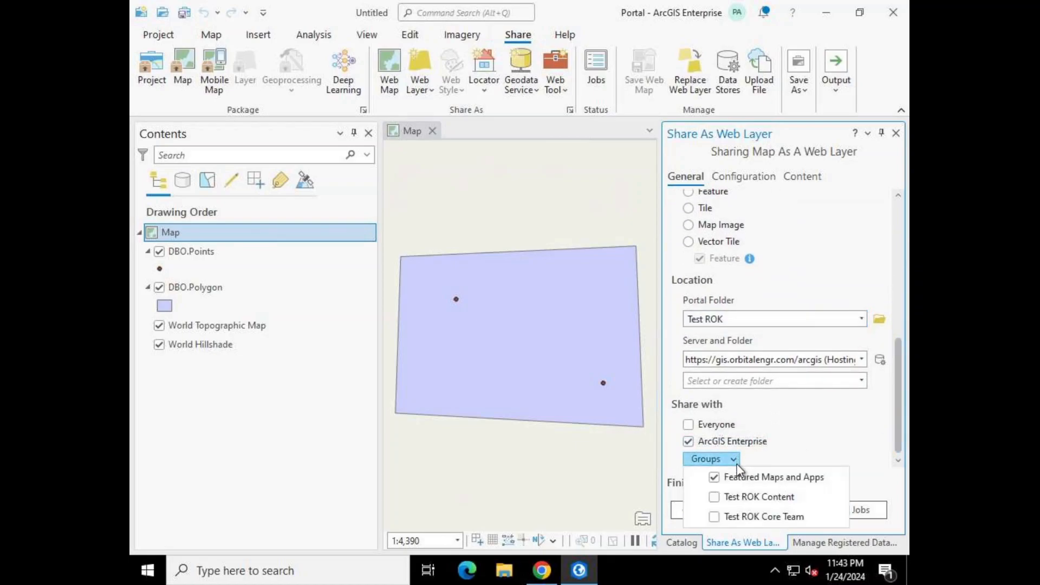
click(729, 479)
click(798, 451)
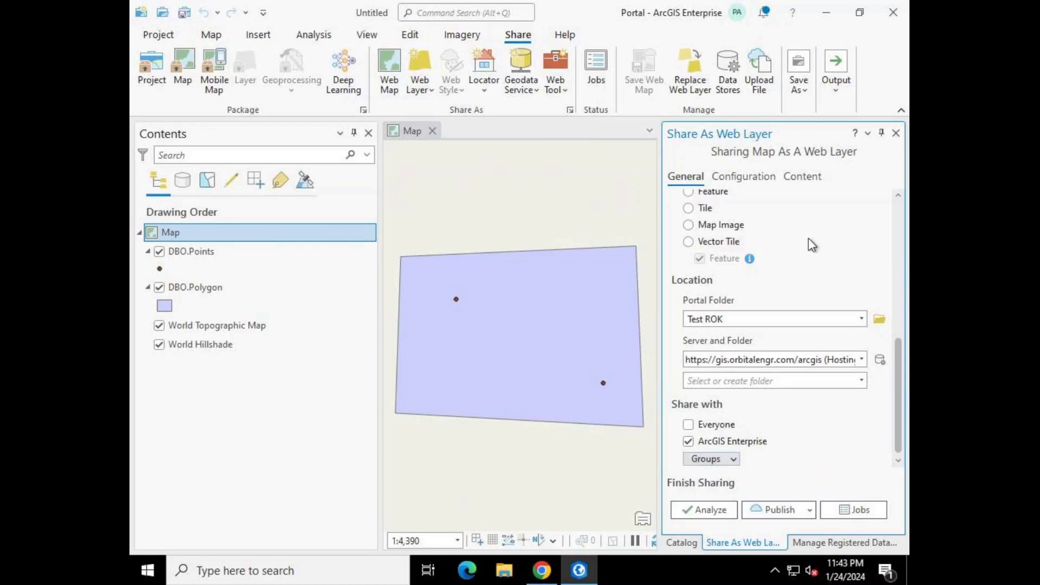
Step: Enable the Export Data operation in the web layer's Feature properties
click(763, 178)
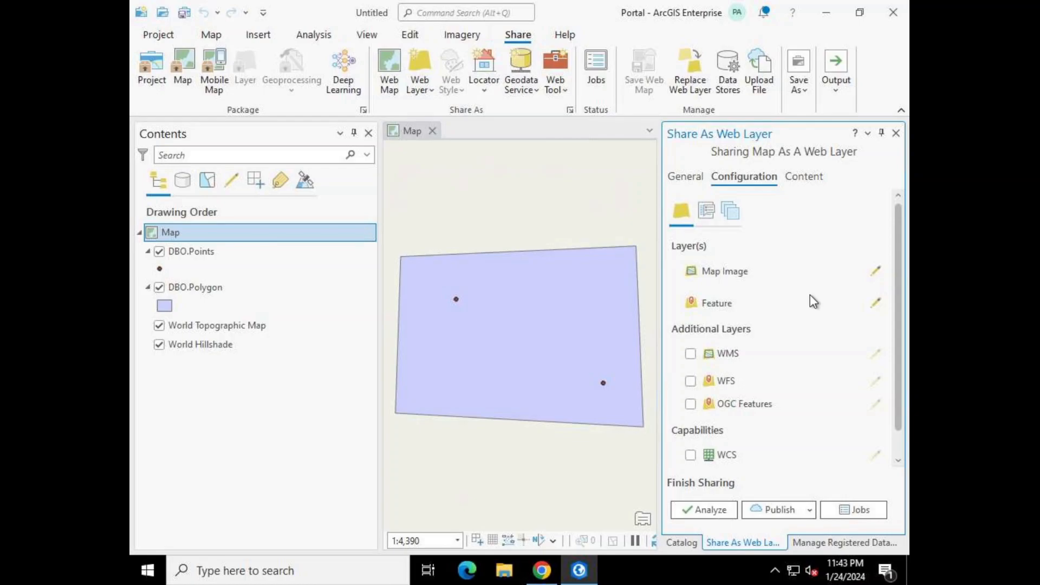
click(875, 304)
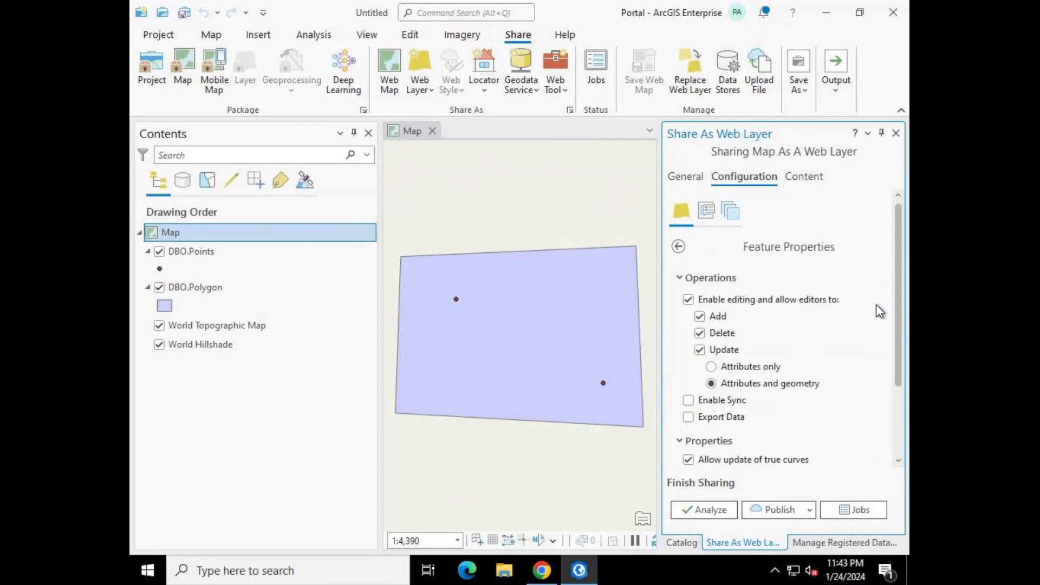
click(688, 417)
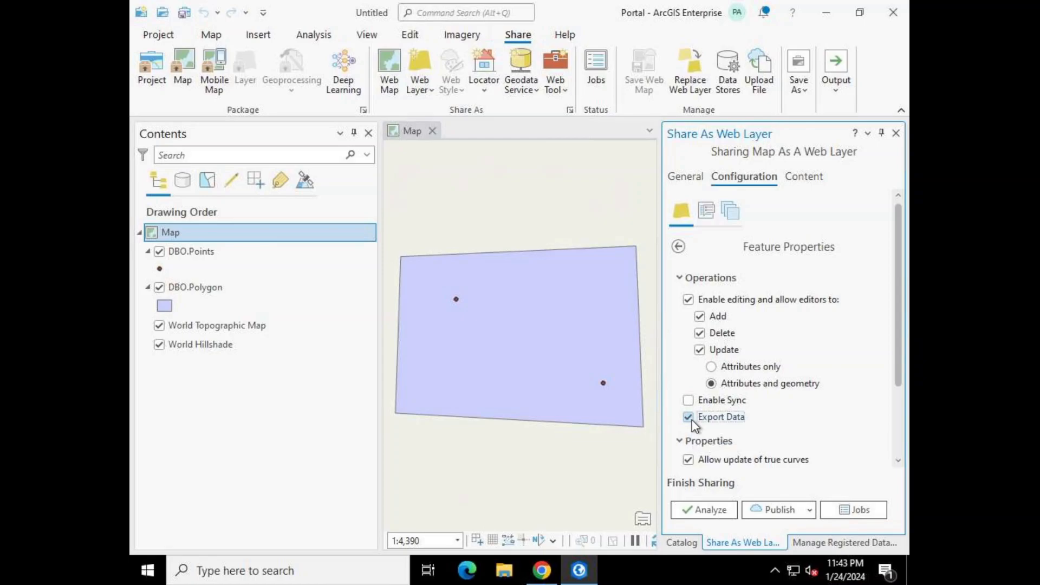
Step: Analyze the test web layer for potential problems and publish it to the portal
click(679, 248)
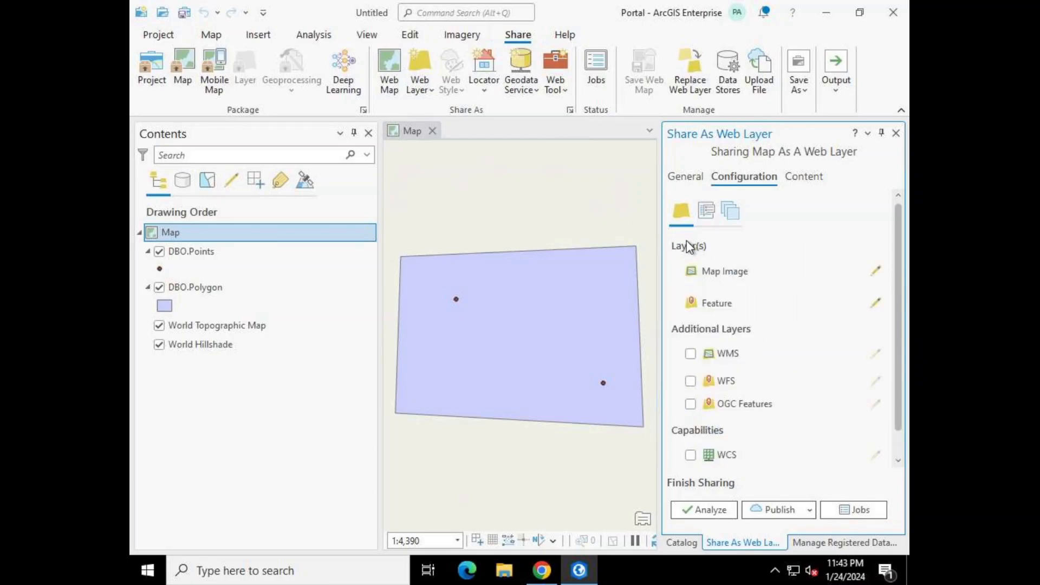
click(687, 180)
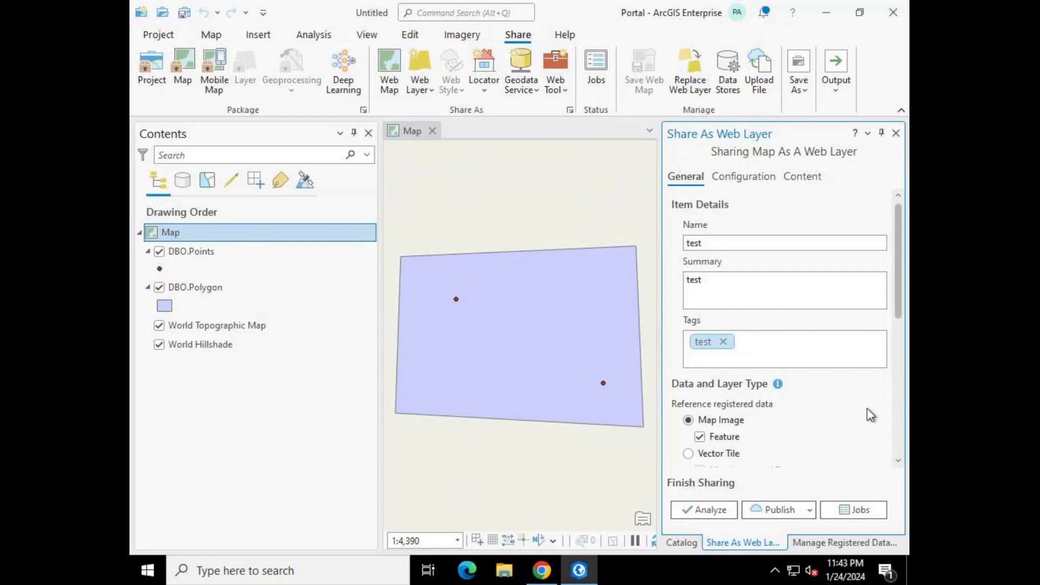
click(698, 513)
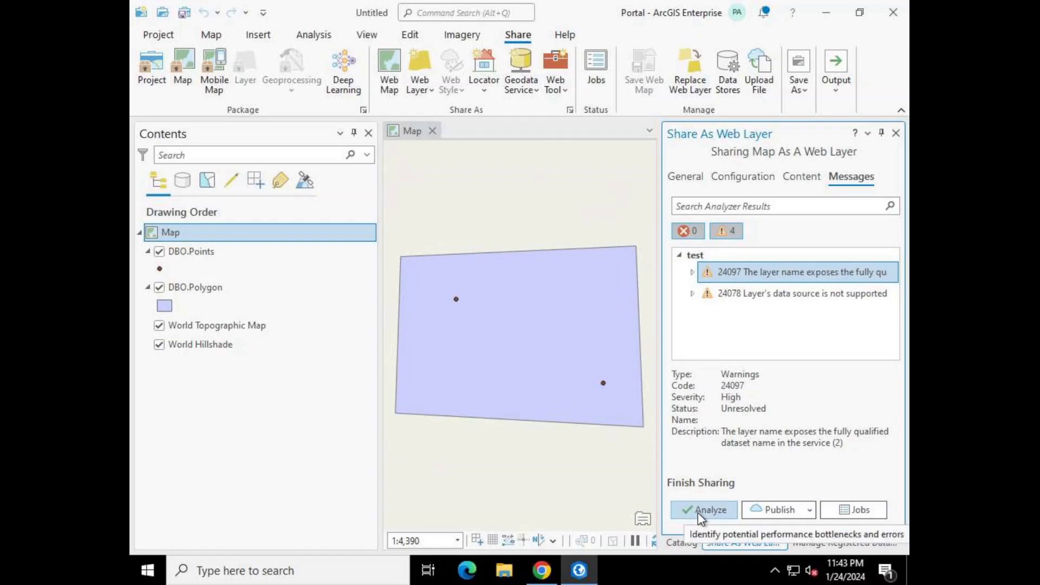
click(775, 509)
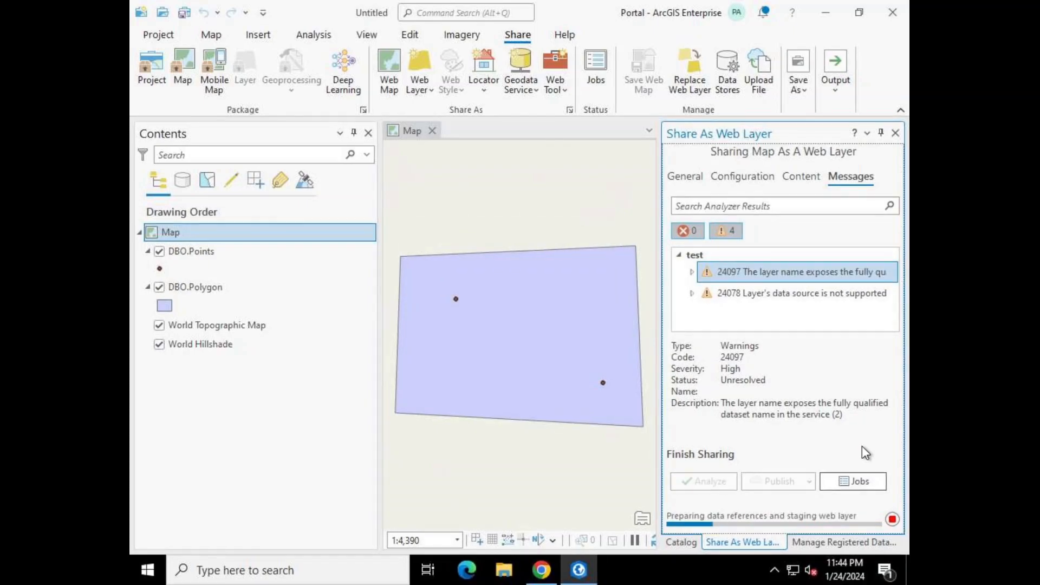
key(alt)
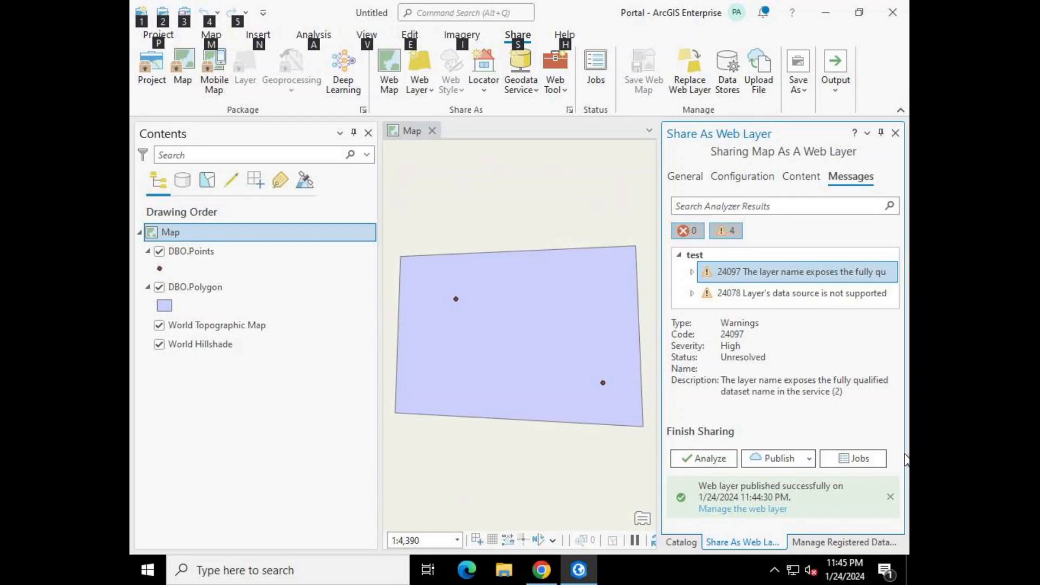
click(551, 558)
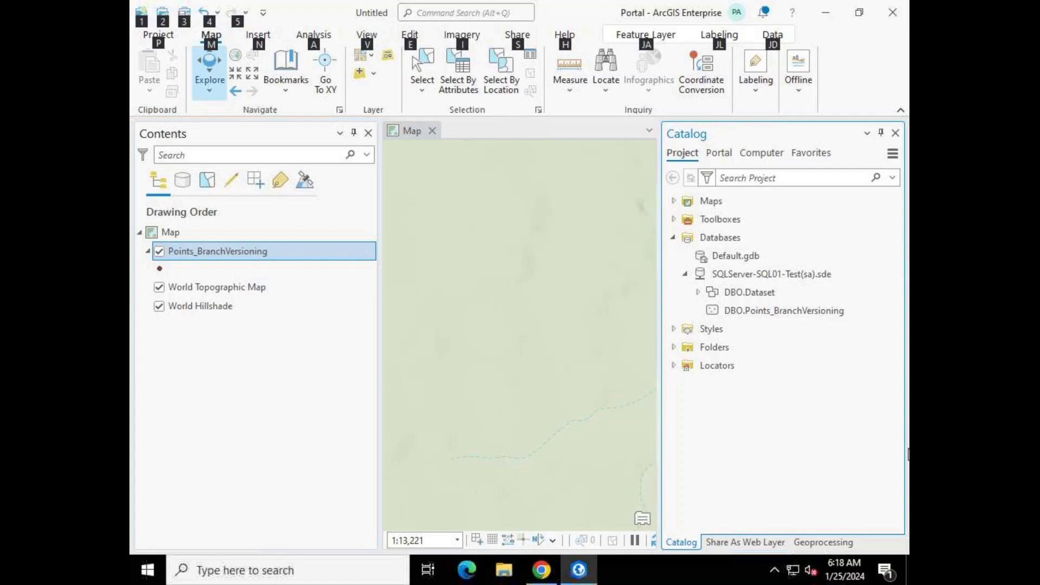
Step: Check the versioning type in the geodatabase connection properties of the SQLServer-SQL01-Test(sa).sde database
right_click(792, 274)
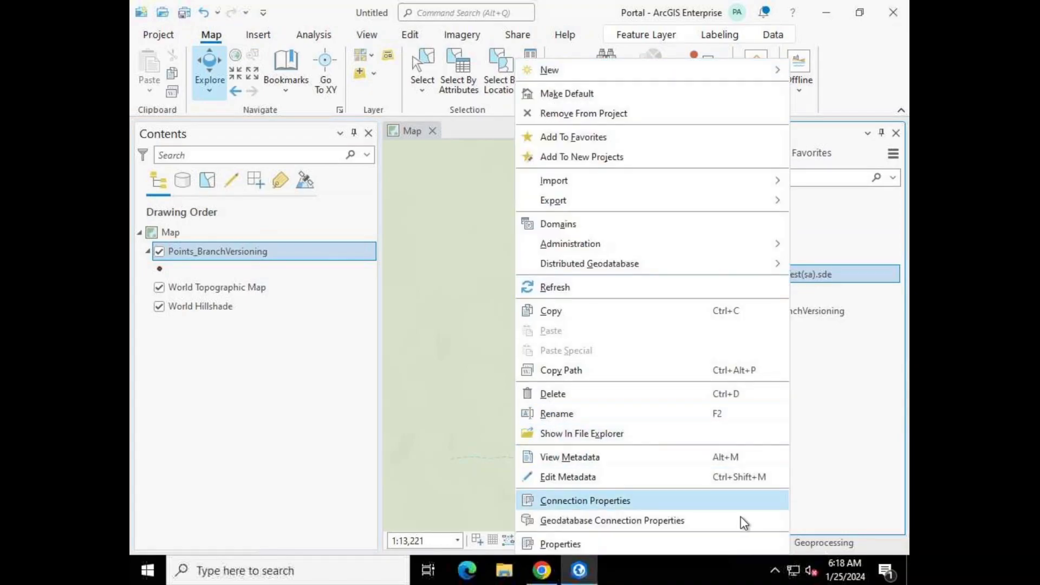
click(662, 524)
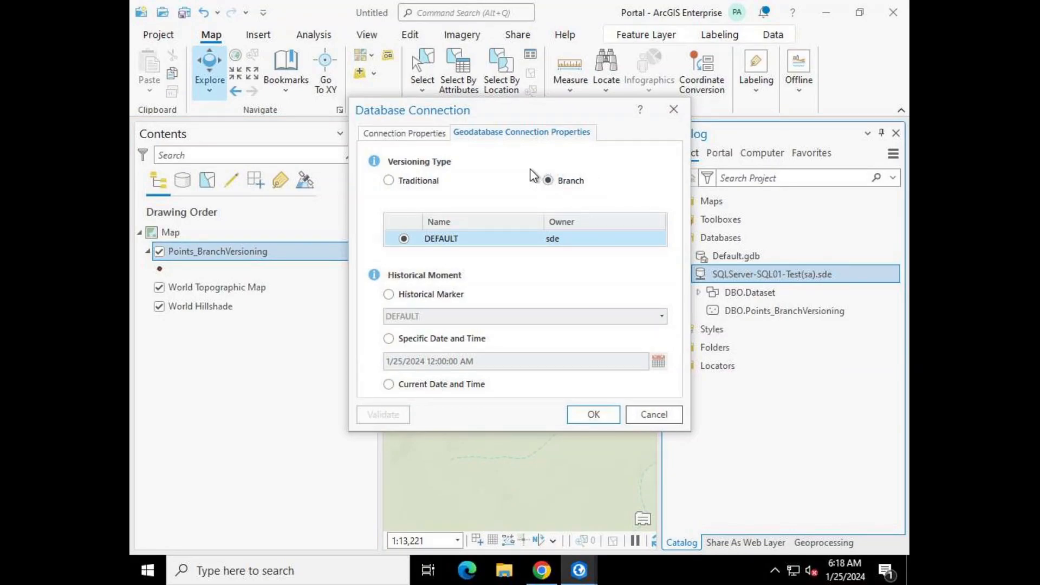
click(595, 415)
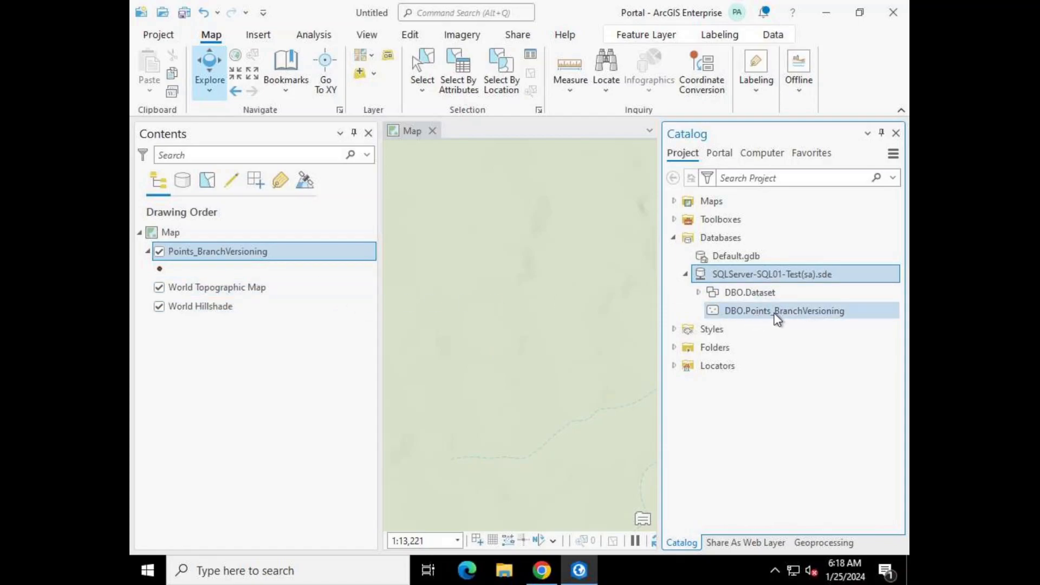
Step: Review the geodatabase functionality settings of the DBO.Points_BranchVersioning feature class, including its versioning and archiving
click(761, 313)
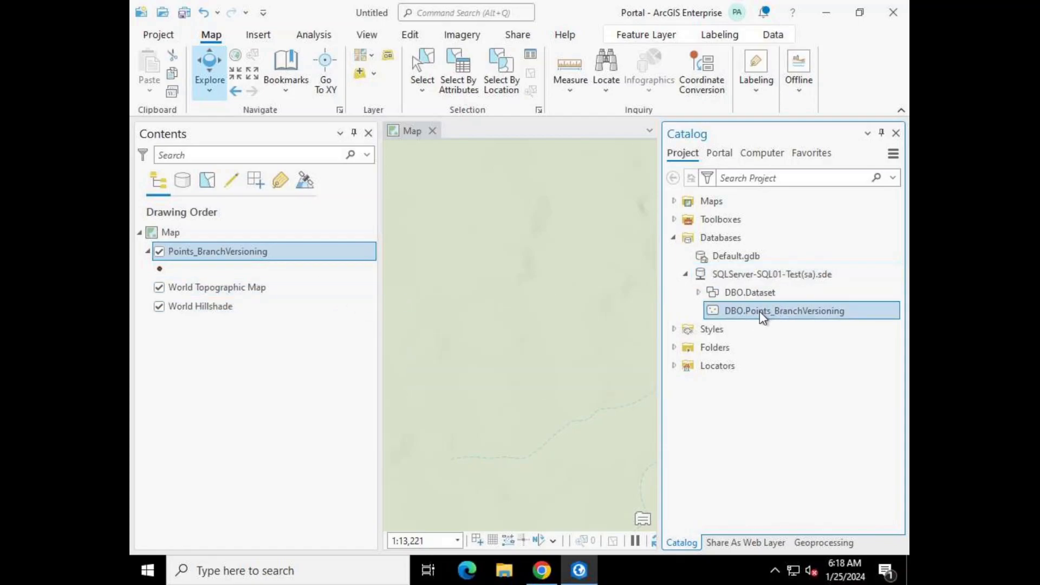
right_click(759, 311)
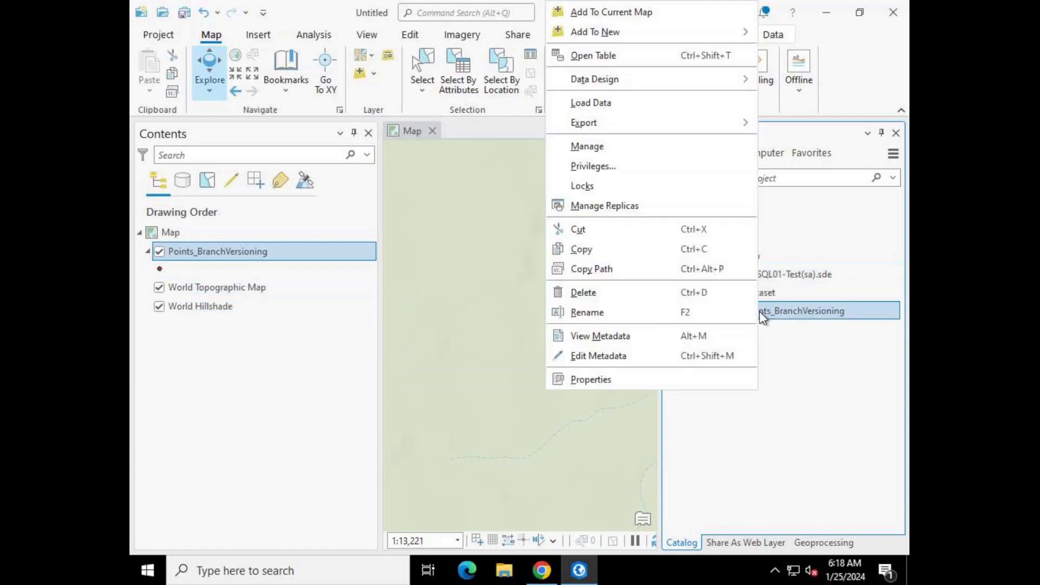
click(650, 147)
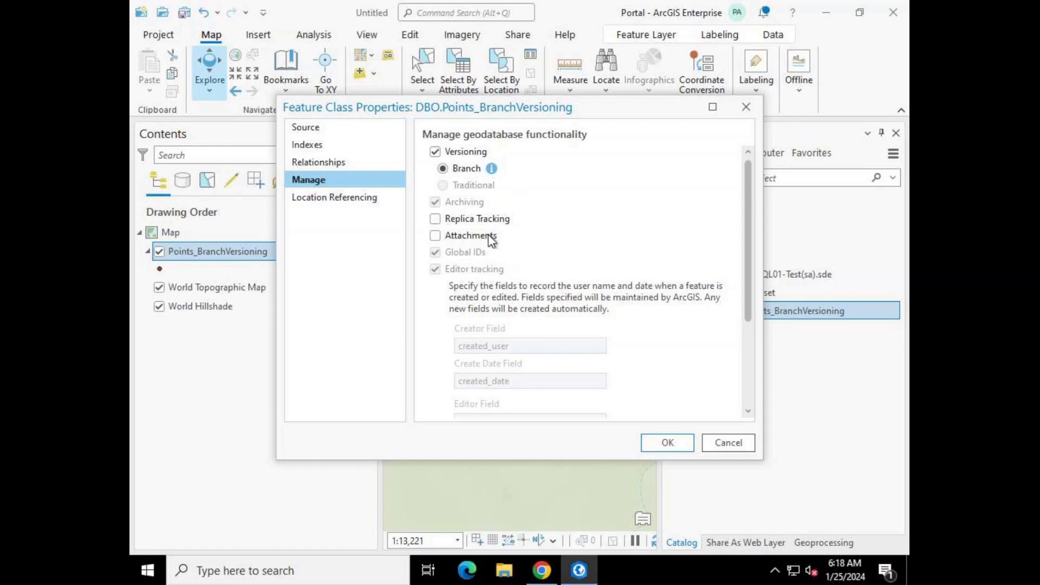
click(746, 108)
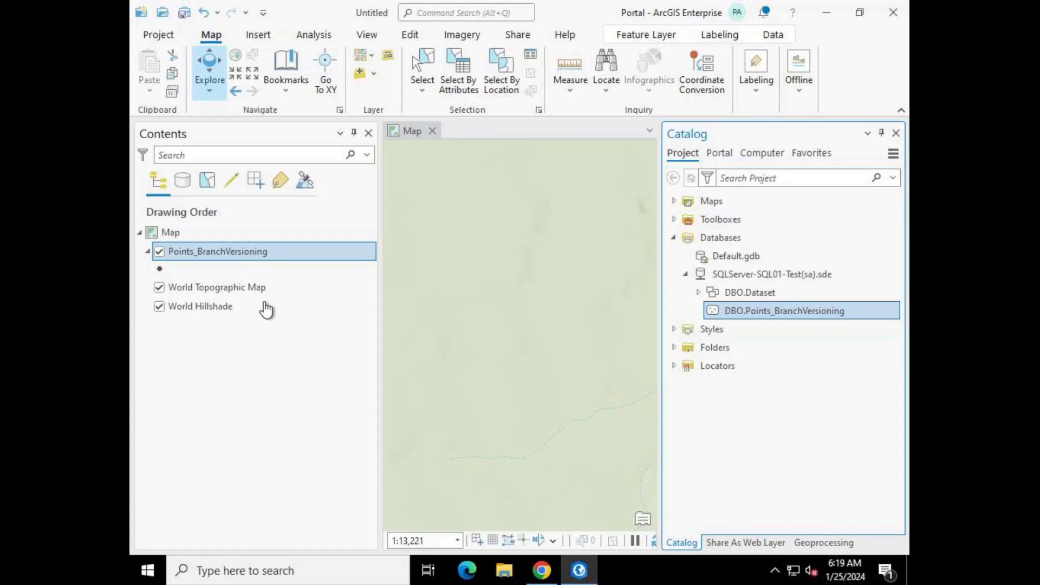
Step: Start sharing the Points_BranchVersioning layer as a web layer with its summary and tag both set to test
right_click(253, 251)
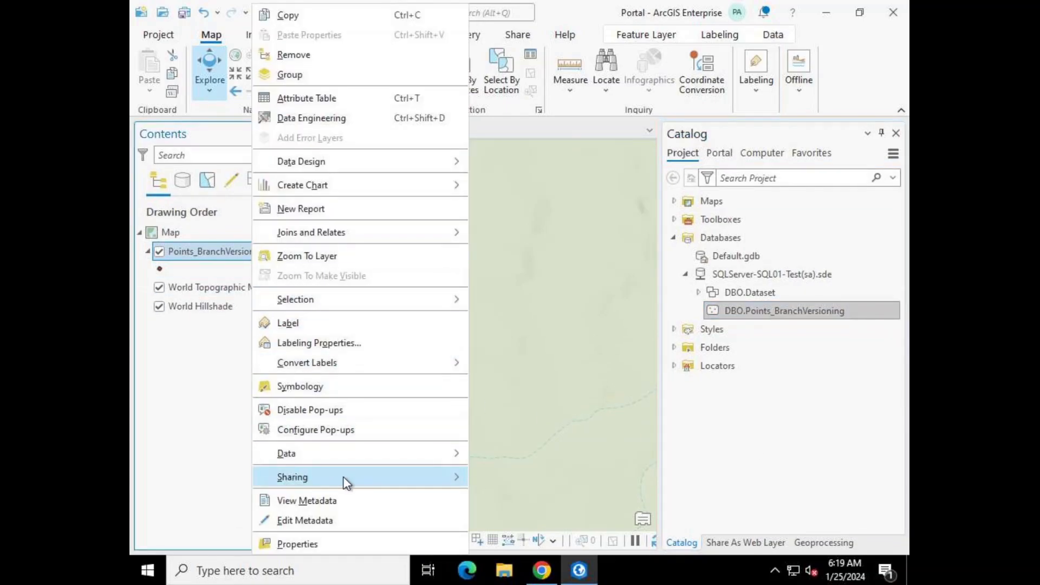
mouse_move(346, 482)
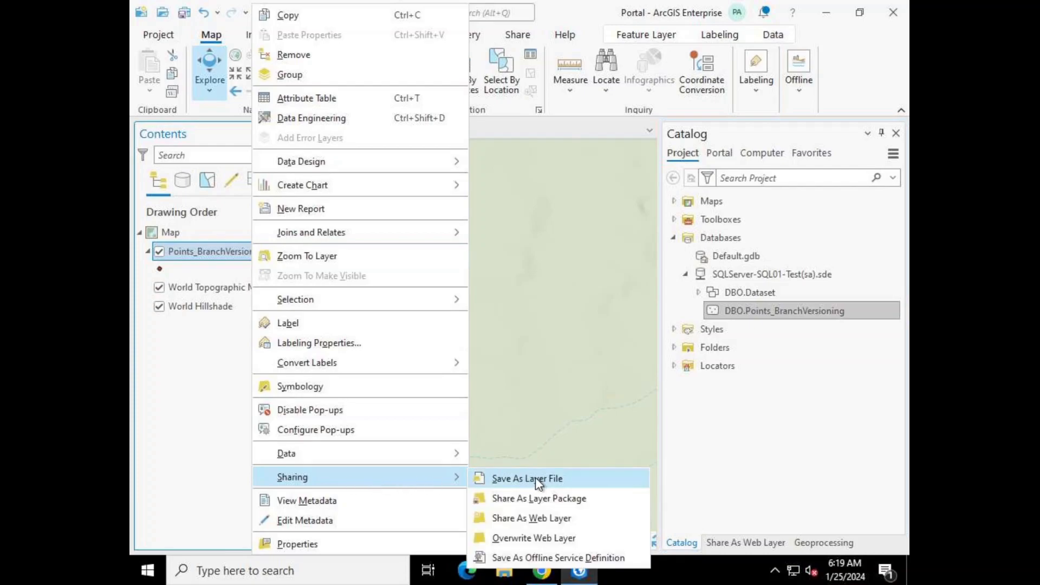
click(548, 519)
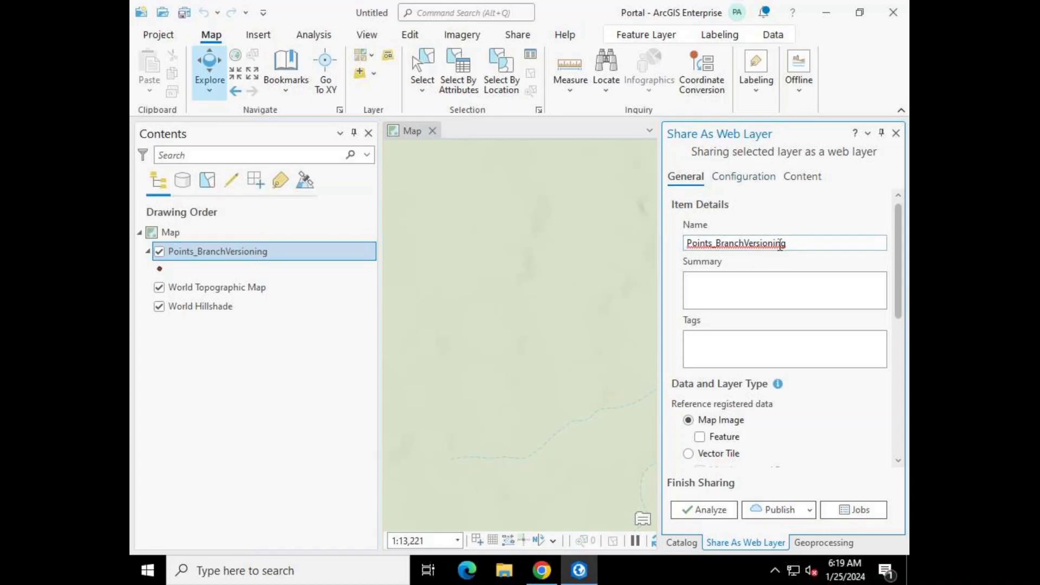
click(776, 288)
text(test)
click(757, 340)
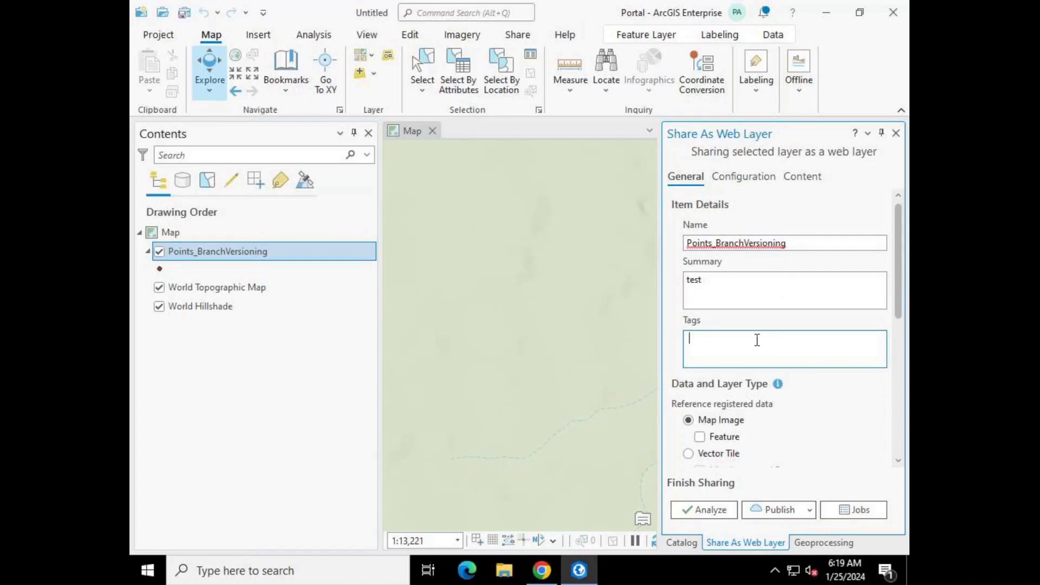
text(test)
click(773, 420)
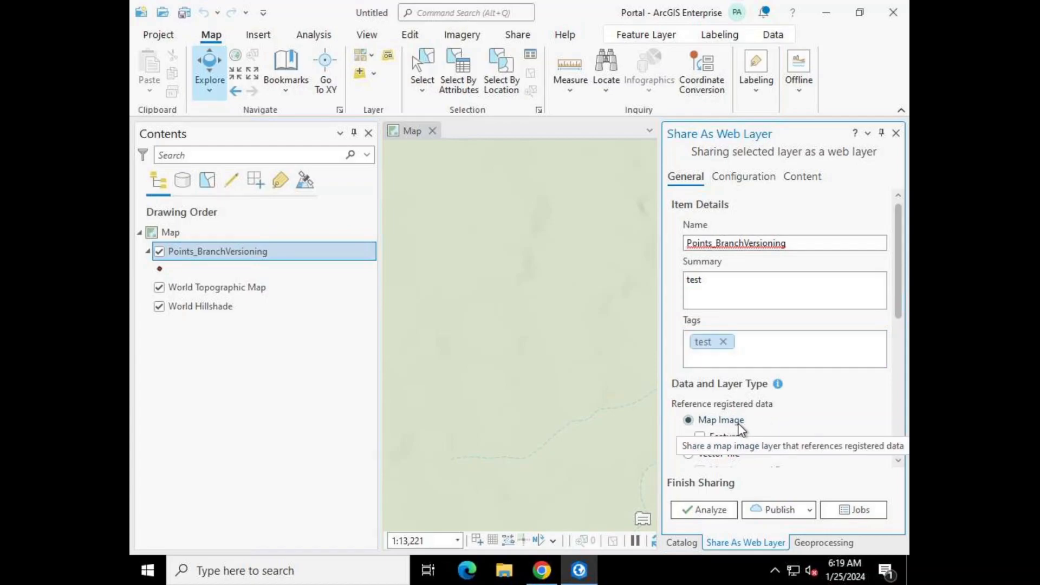
Step: Include a Feature layer with the registered-data Map Image layer and save Points_BranchVersioning in the Test ROK portal folder
click(700, 437)
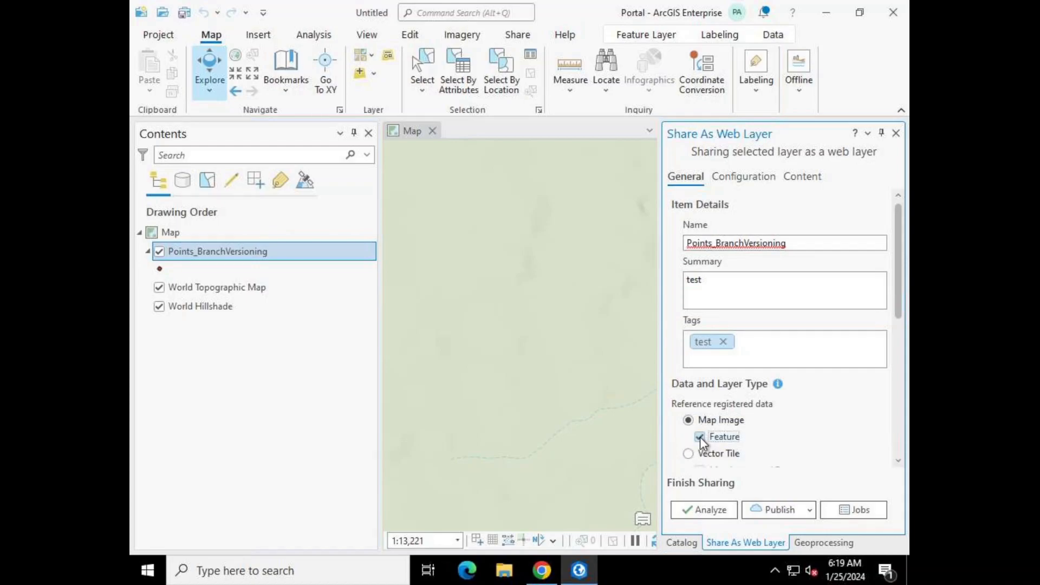
drag(897, 301, 894, 420)
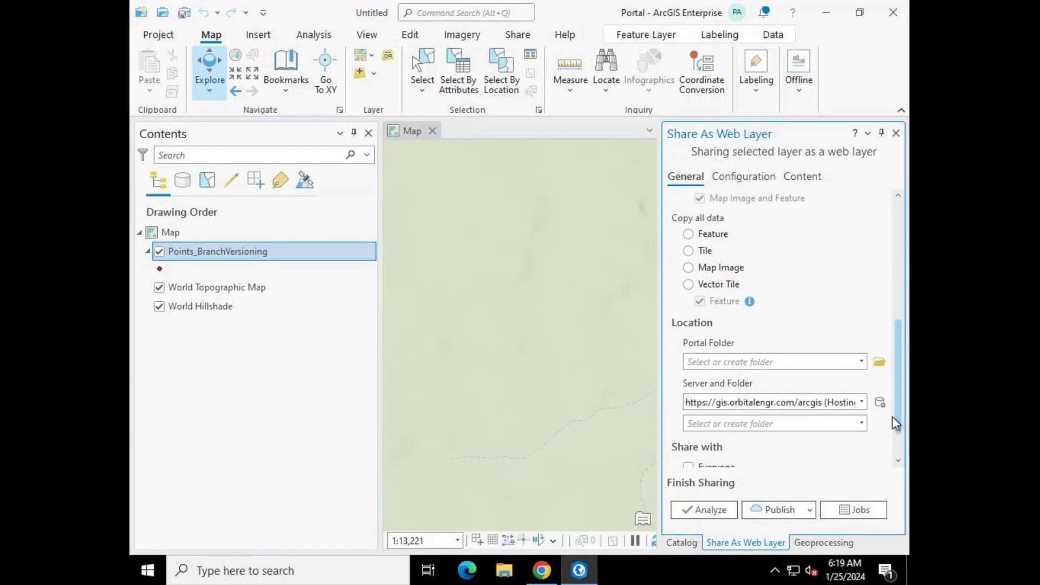
click(861, 361)
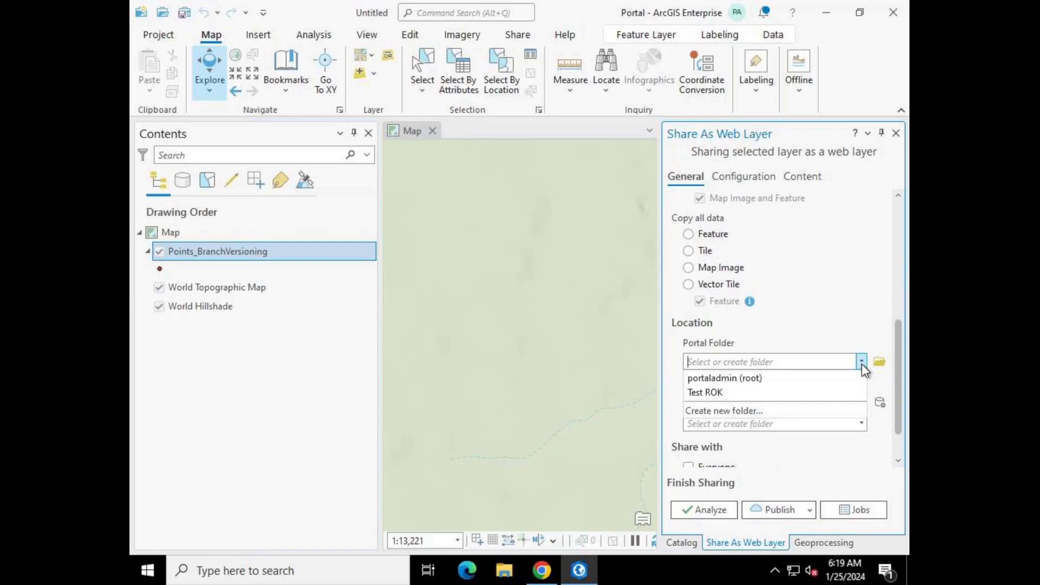
click(805, 391)
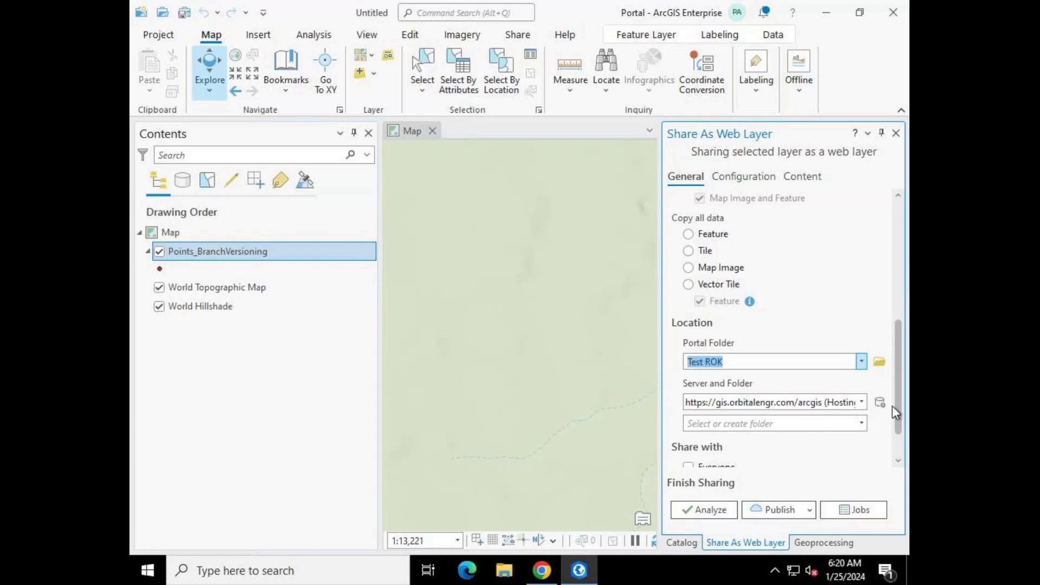
Step: Share the Points_BranchVersioning web layer with ArcGIS Enterprise and the Featured Maps and Apps group
drag(899, 401, 865, 429)
click(689, 441)
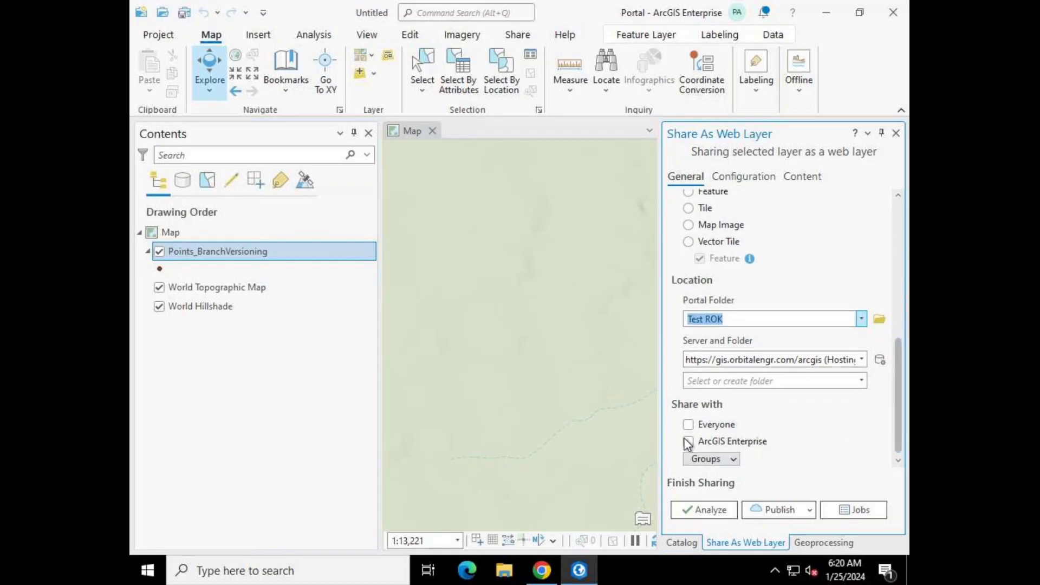
click(736, 460)
click(715, 477)
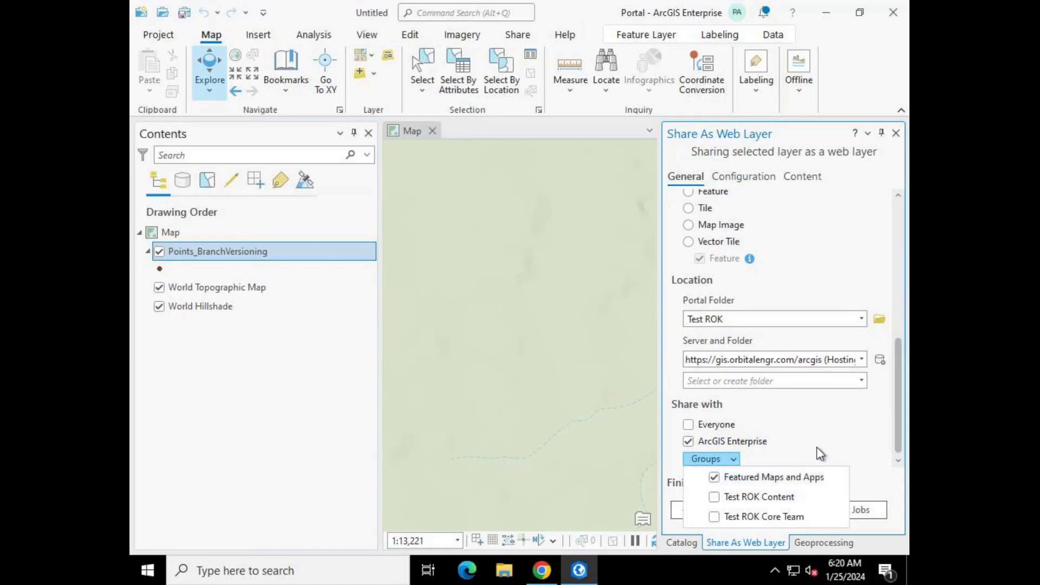
click(835, 443)
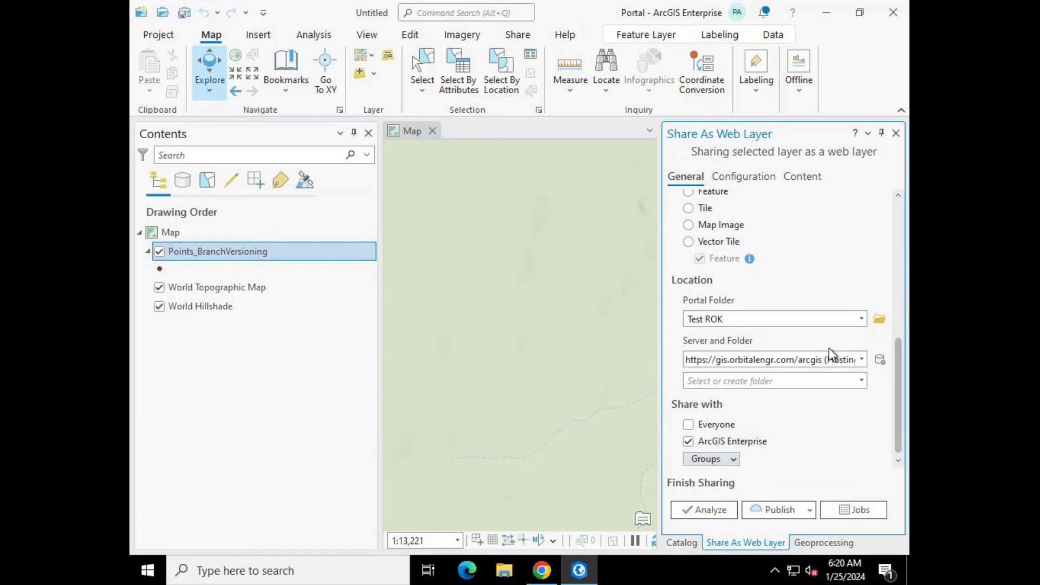
Step: Enable the Version Management capability for the web layer and check its instance type settings
click(756, 183)
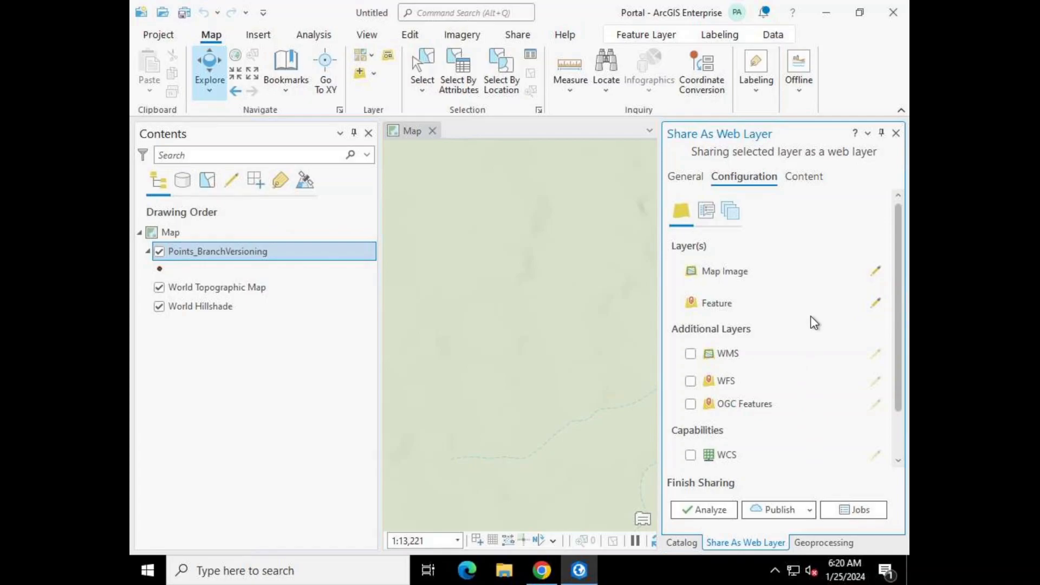
drag(899, 327, 893, 423)
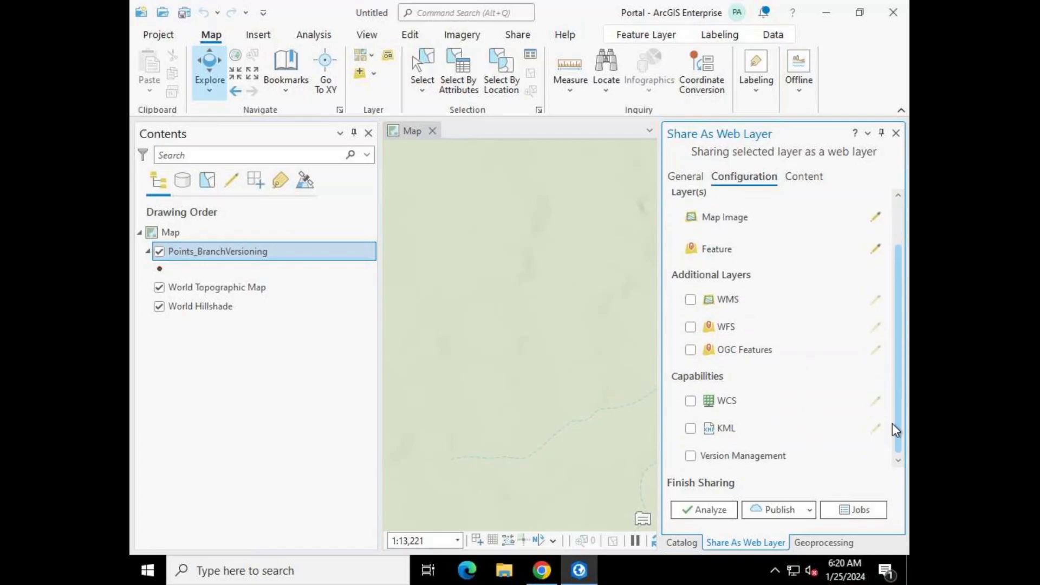
click(690, 456)
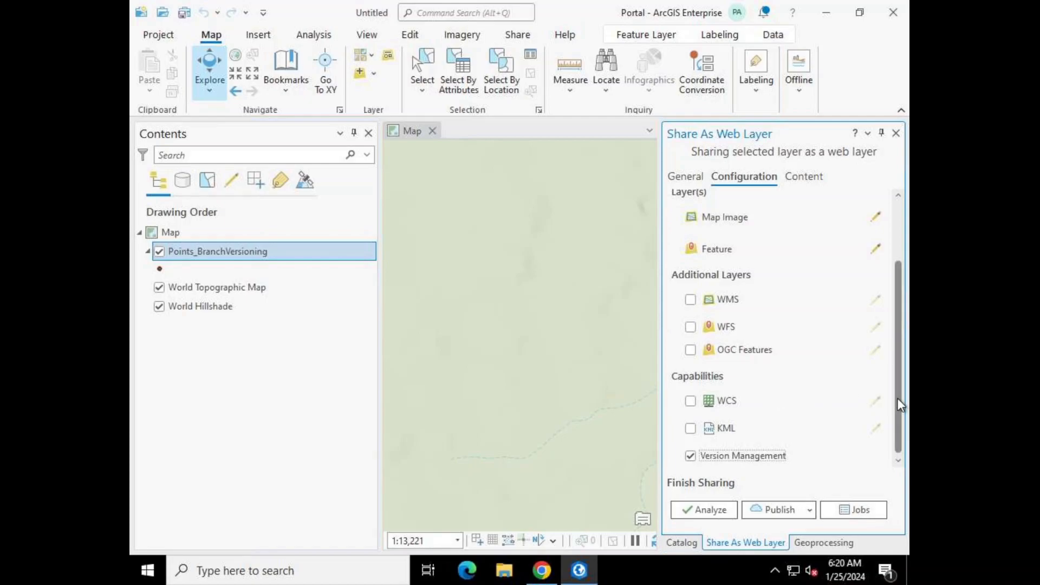
drag(898, 382, 893, 311)
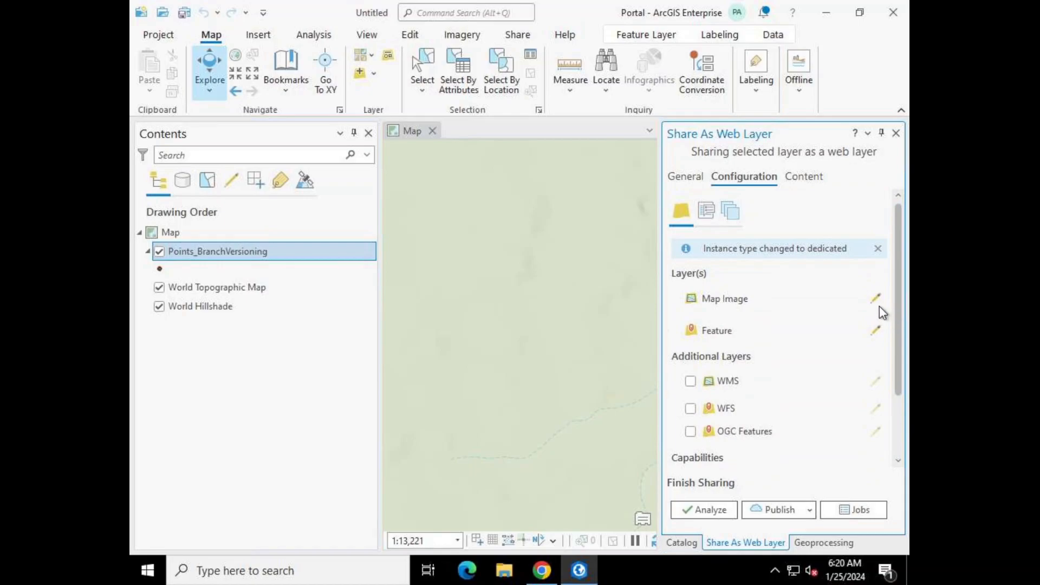
click(733, 215)
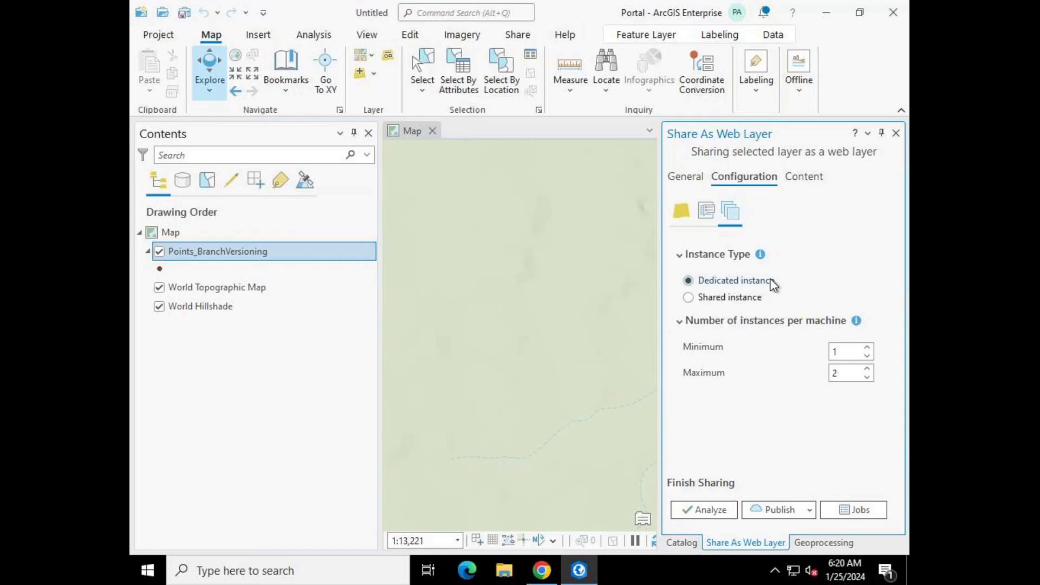
Step: Analyze and publish the Points_BranchVersioning web layer, and switch to Chrome to view its portal item
click(686, 177)
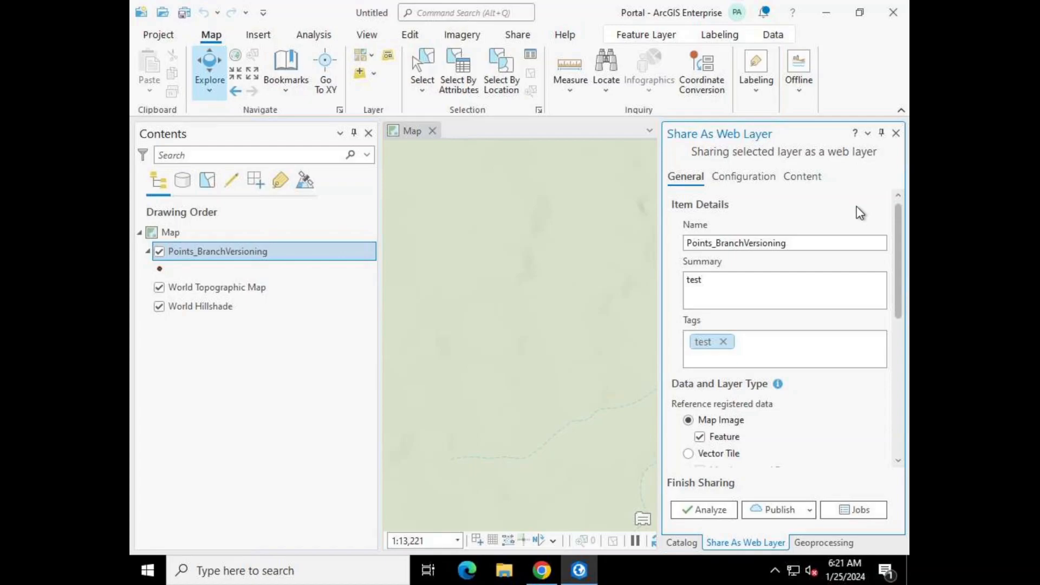
click(721, 507)
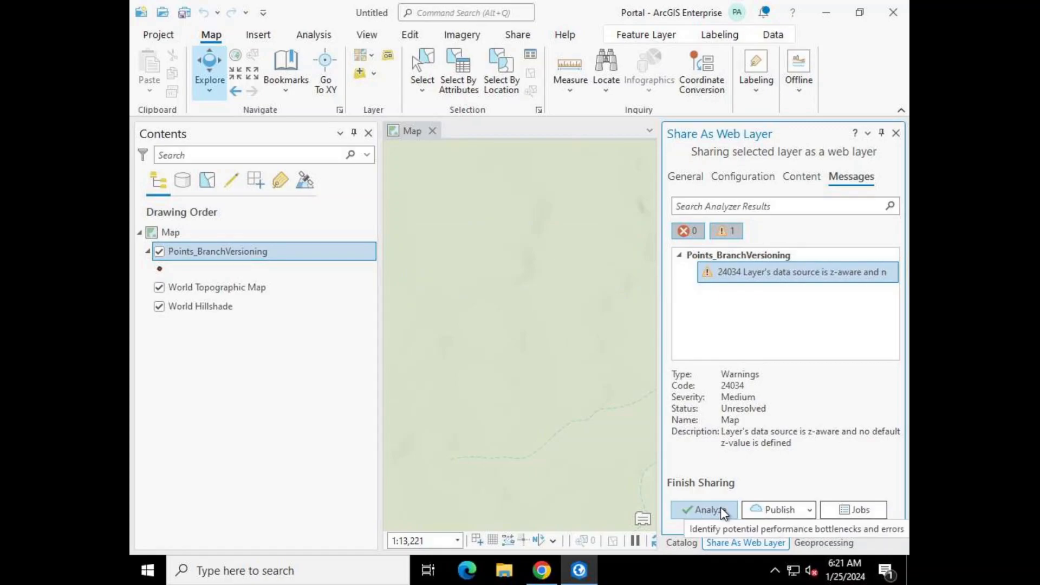
click(765, 506)
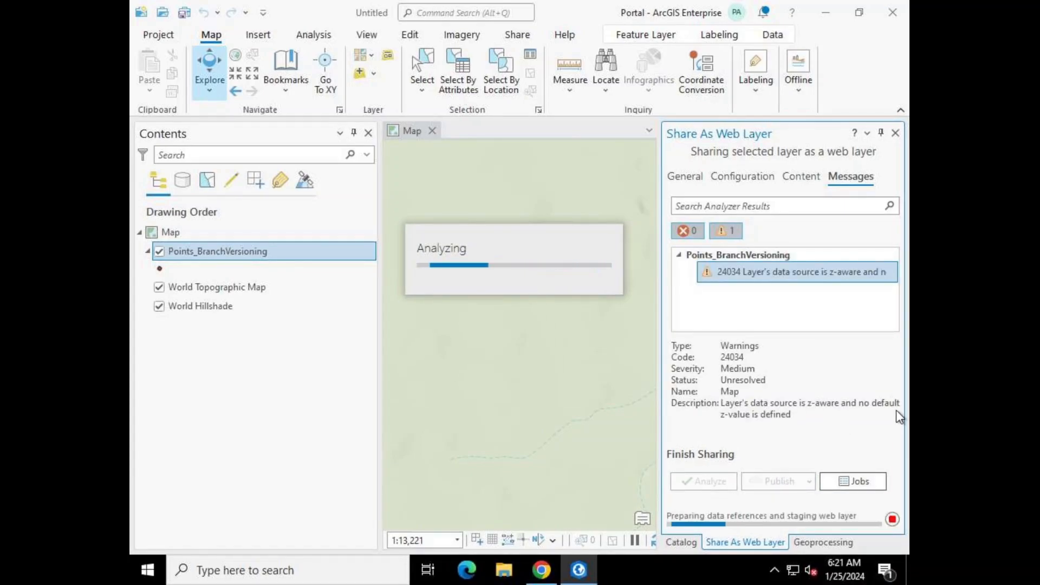
key(alt)
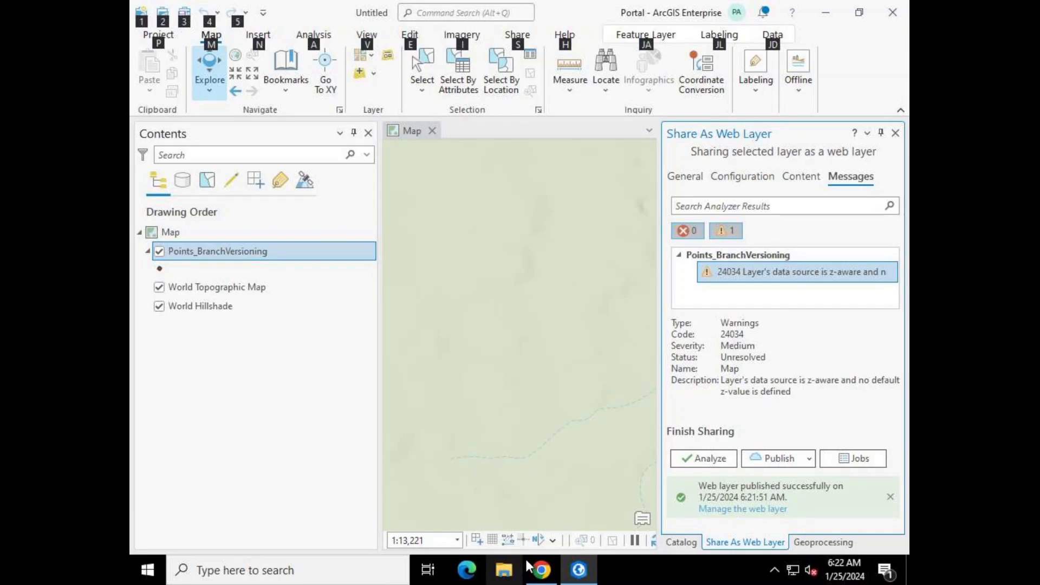
click(541, 570)
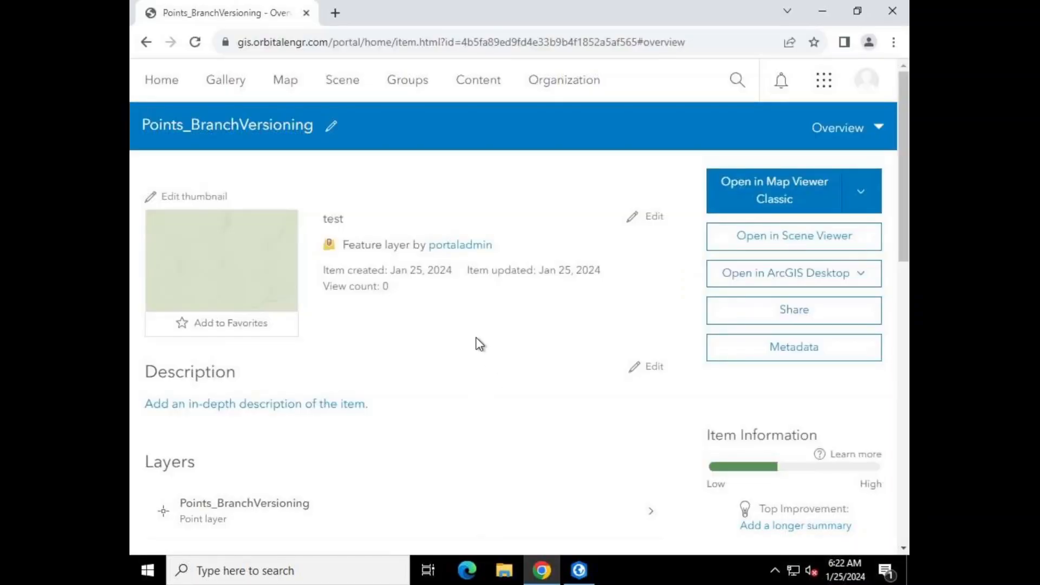